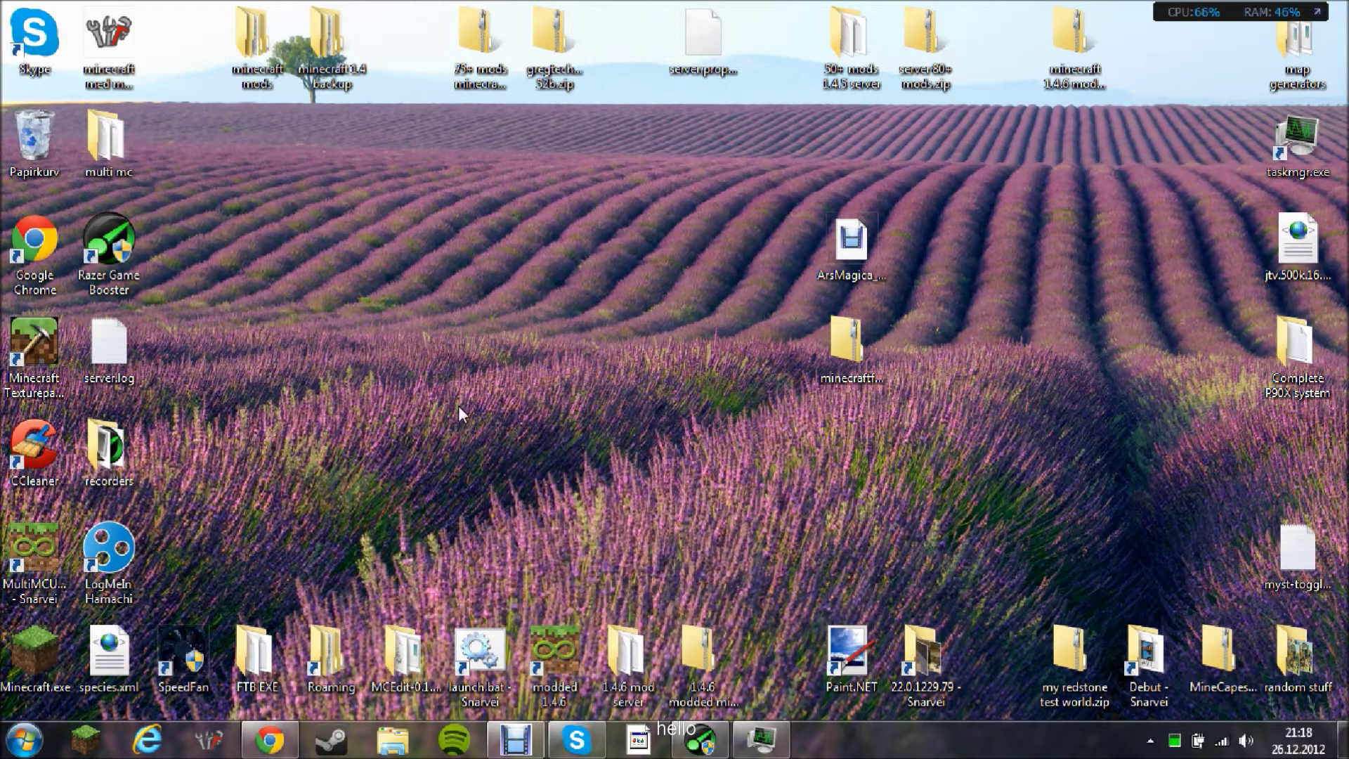
click(856, 253)
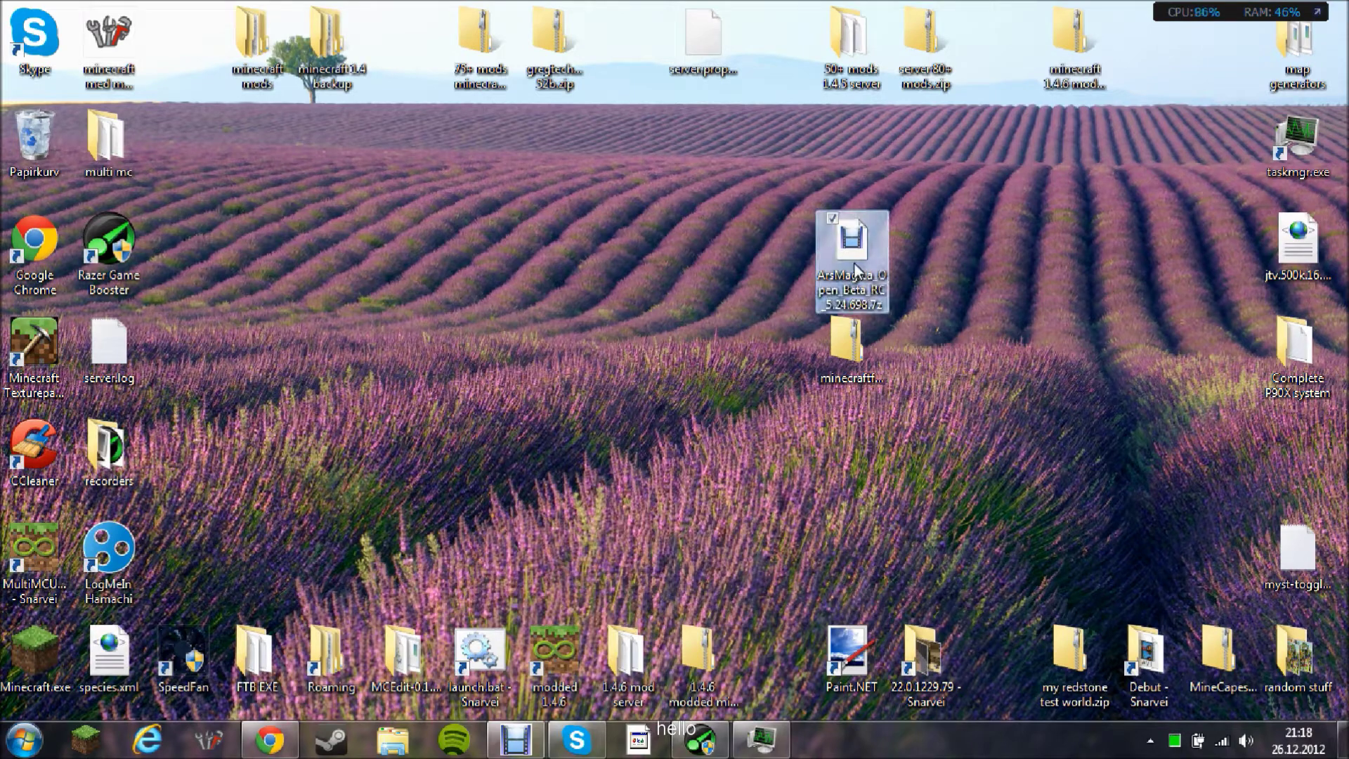
click(295, 746)
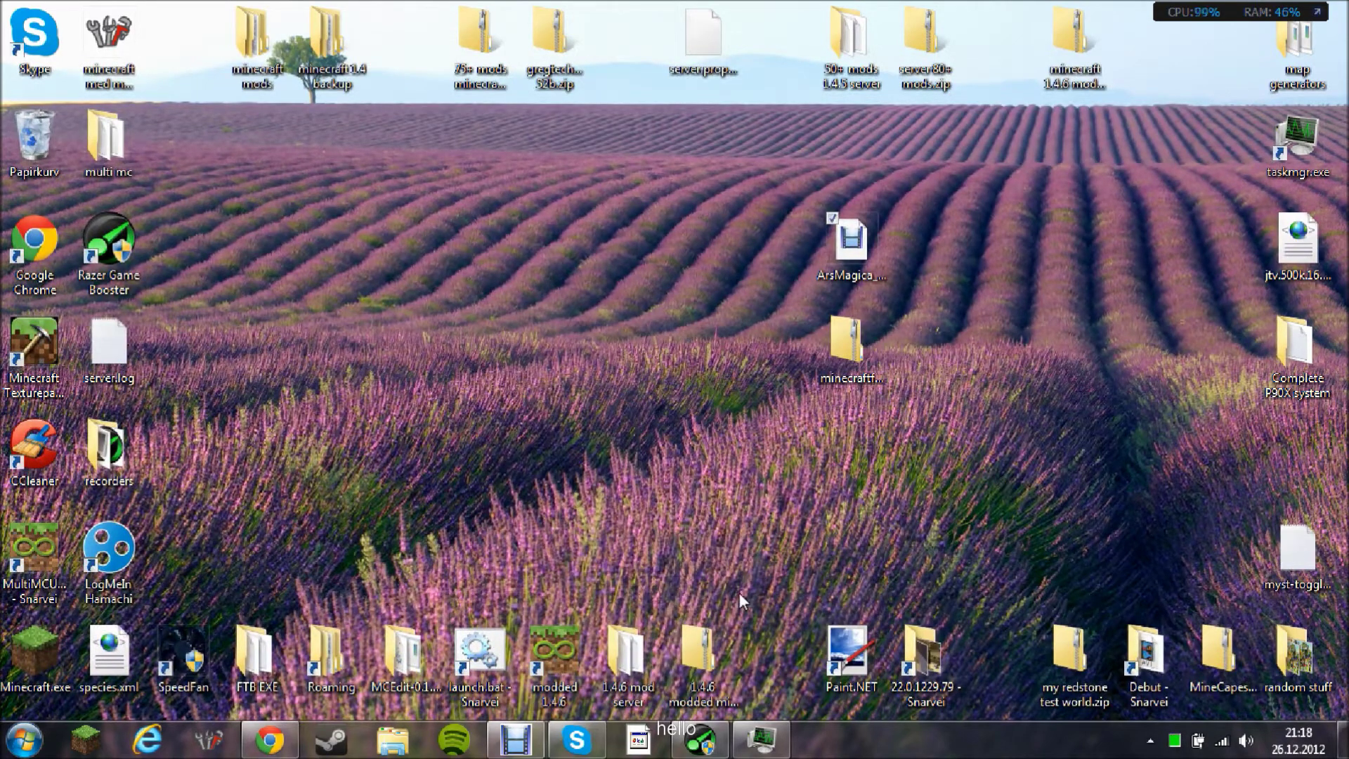
- Open the bin folder inside .minecraft in the AppData Roaming folder
double_click(344, 664)
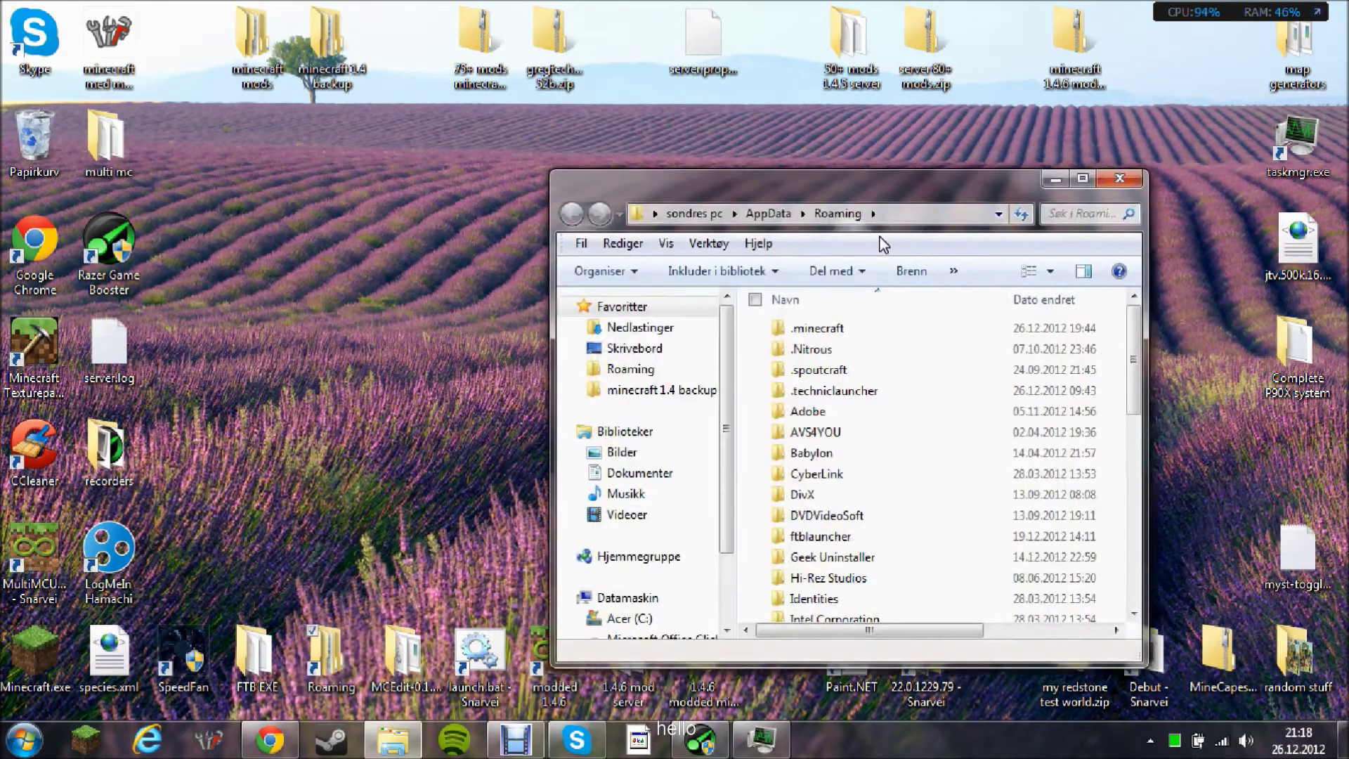
drag(913, 179, 371, 122)
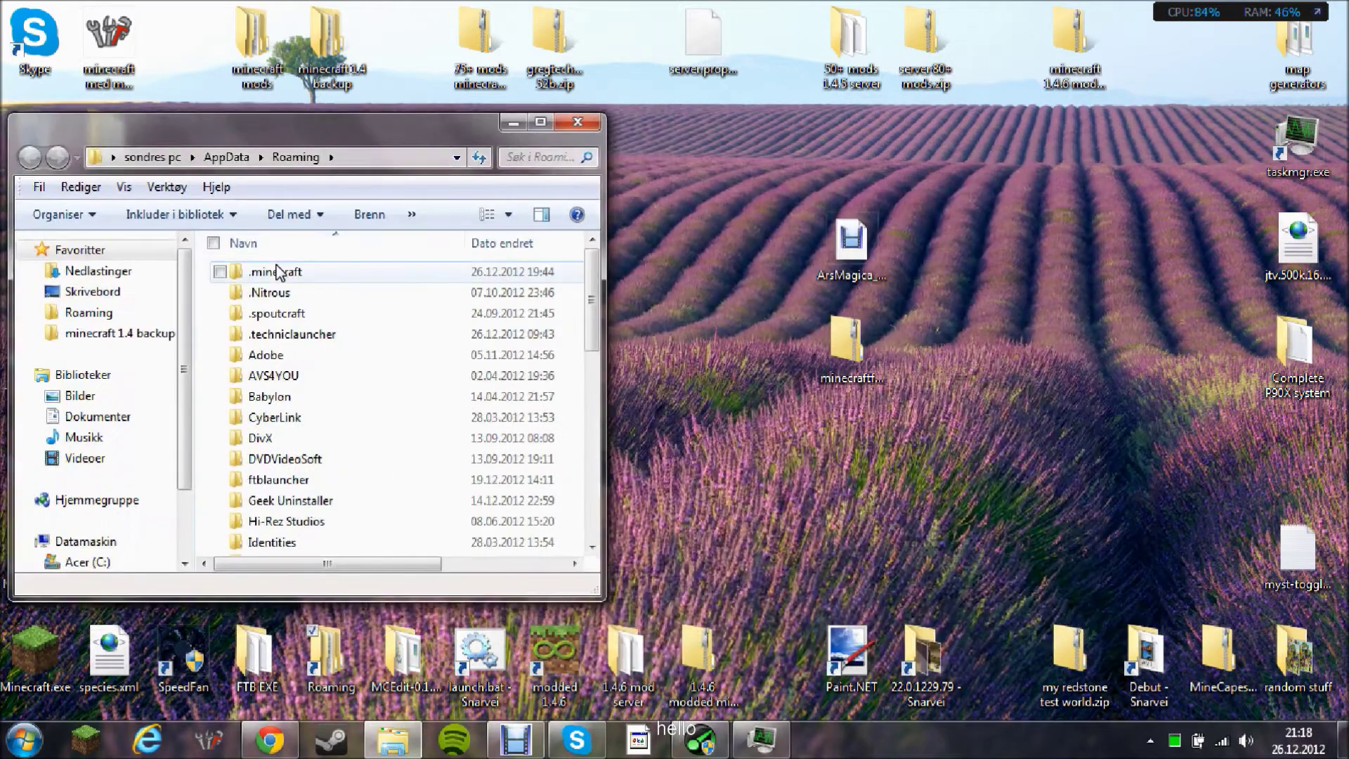
double_click(279, 271)
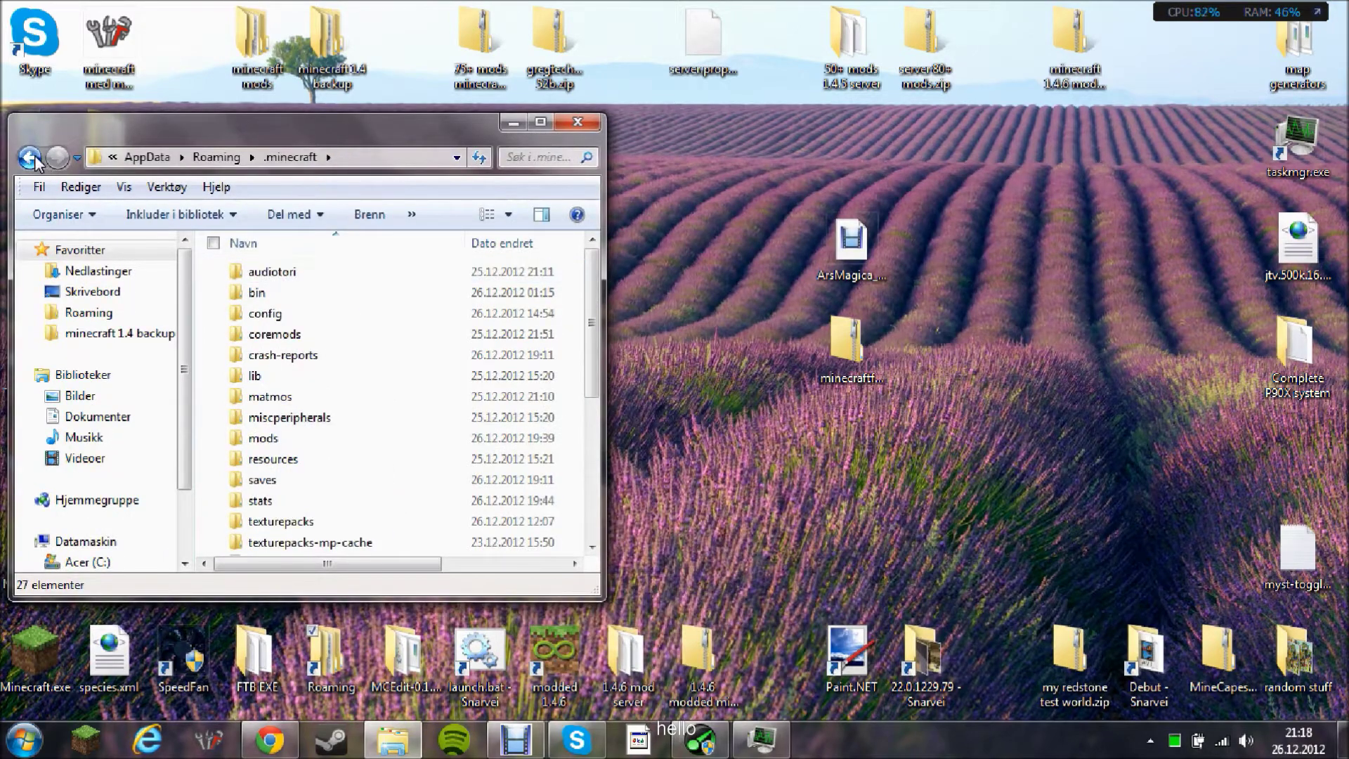
click(30, 158)
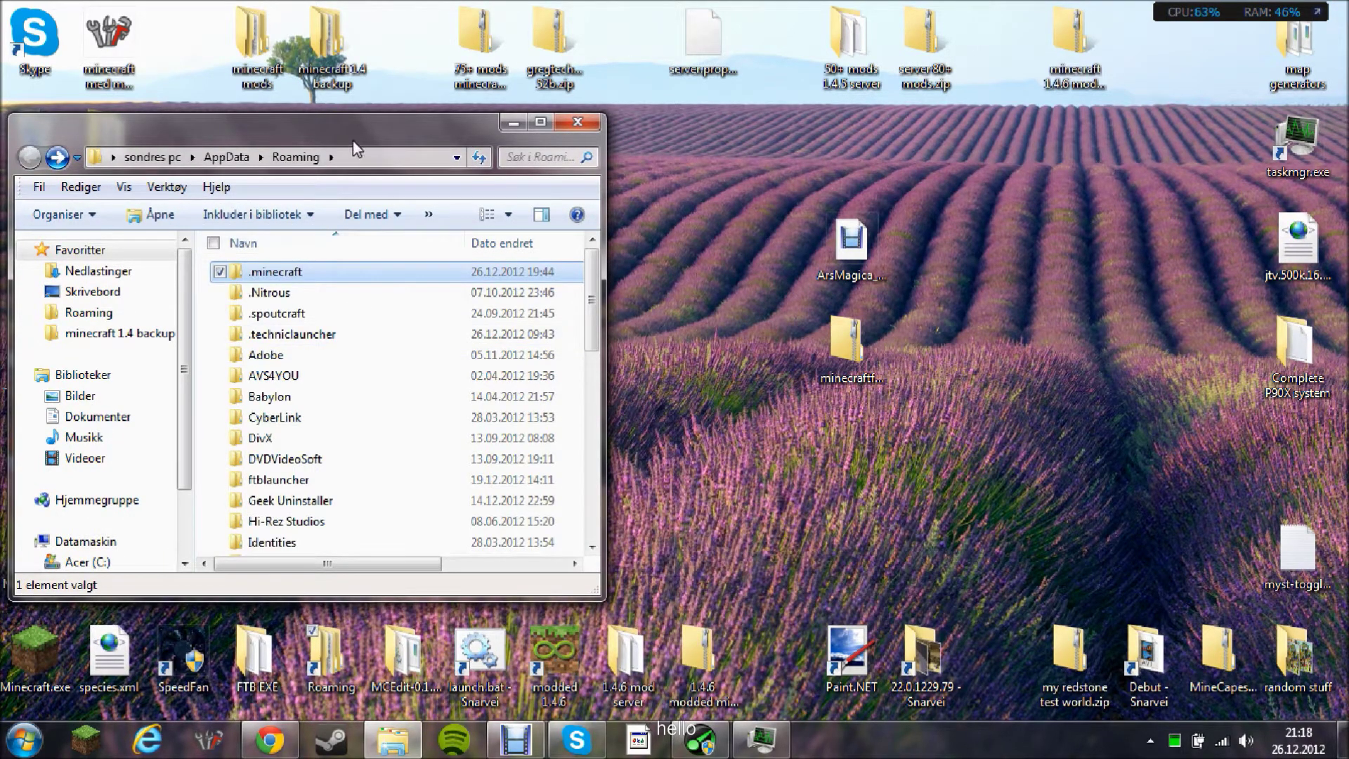
drag(356, 136, 320, 228)
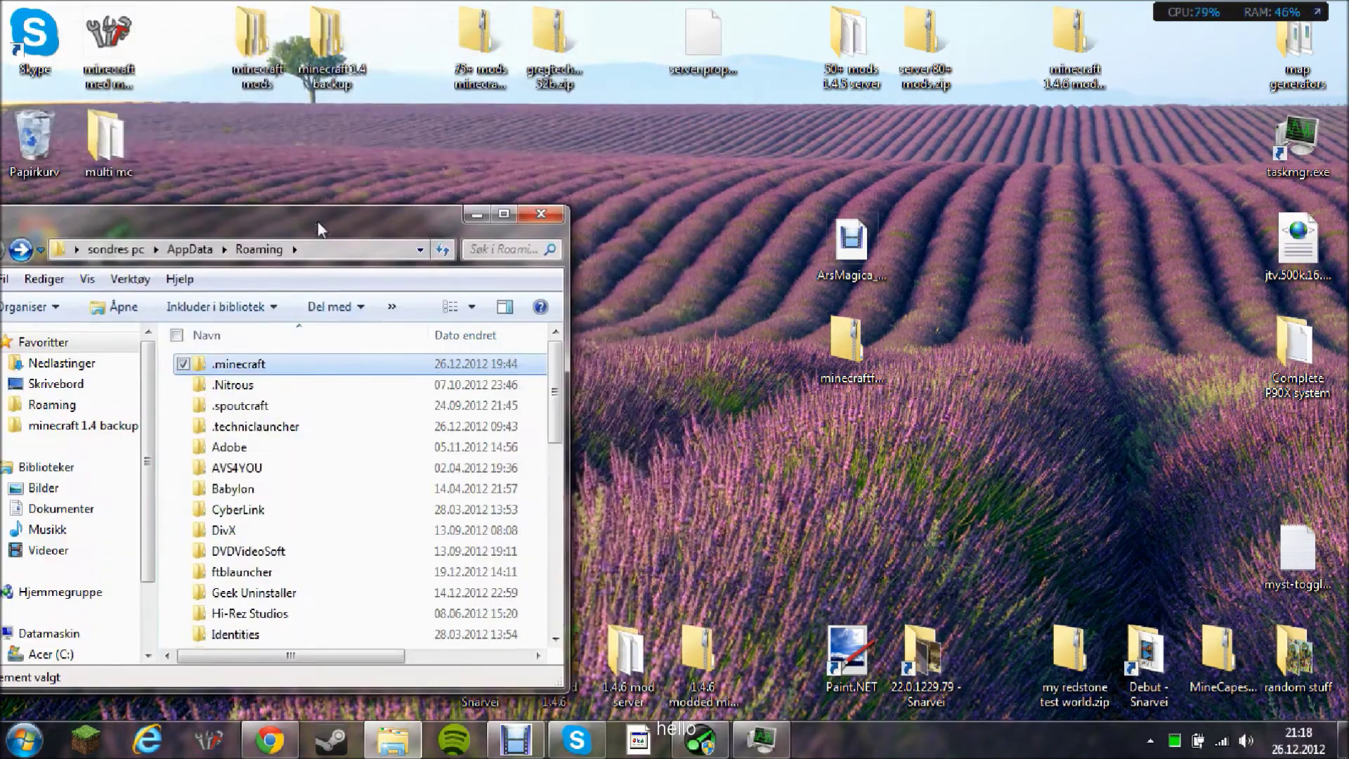
double_click(249, 365)
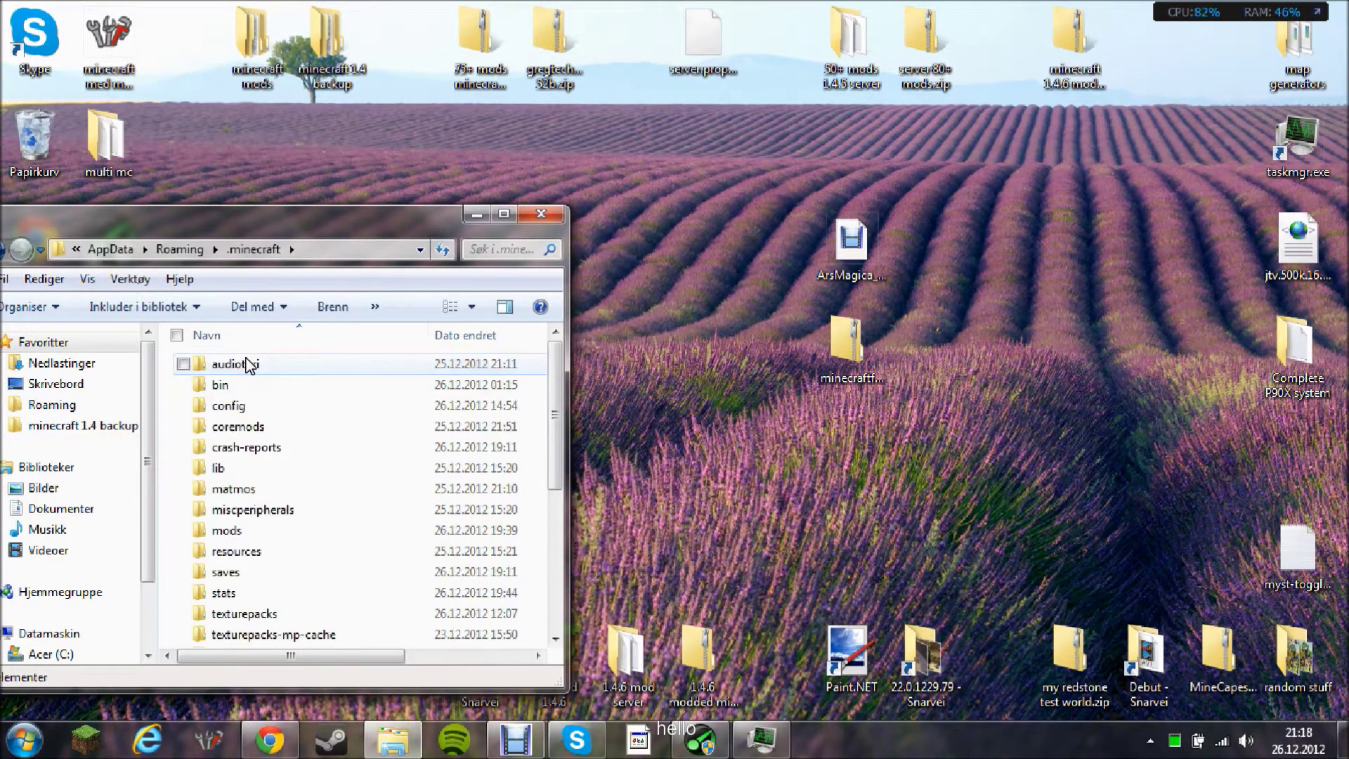
double_click(231, 386)
drag(267, 234, 300, 146)
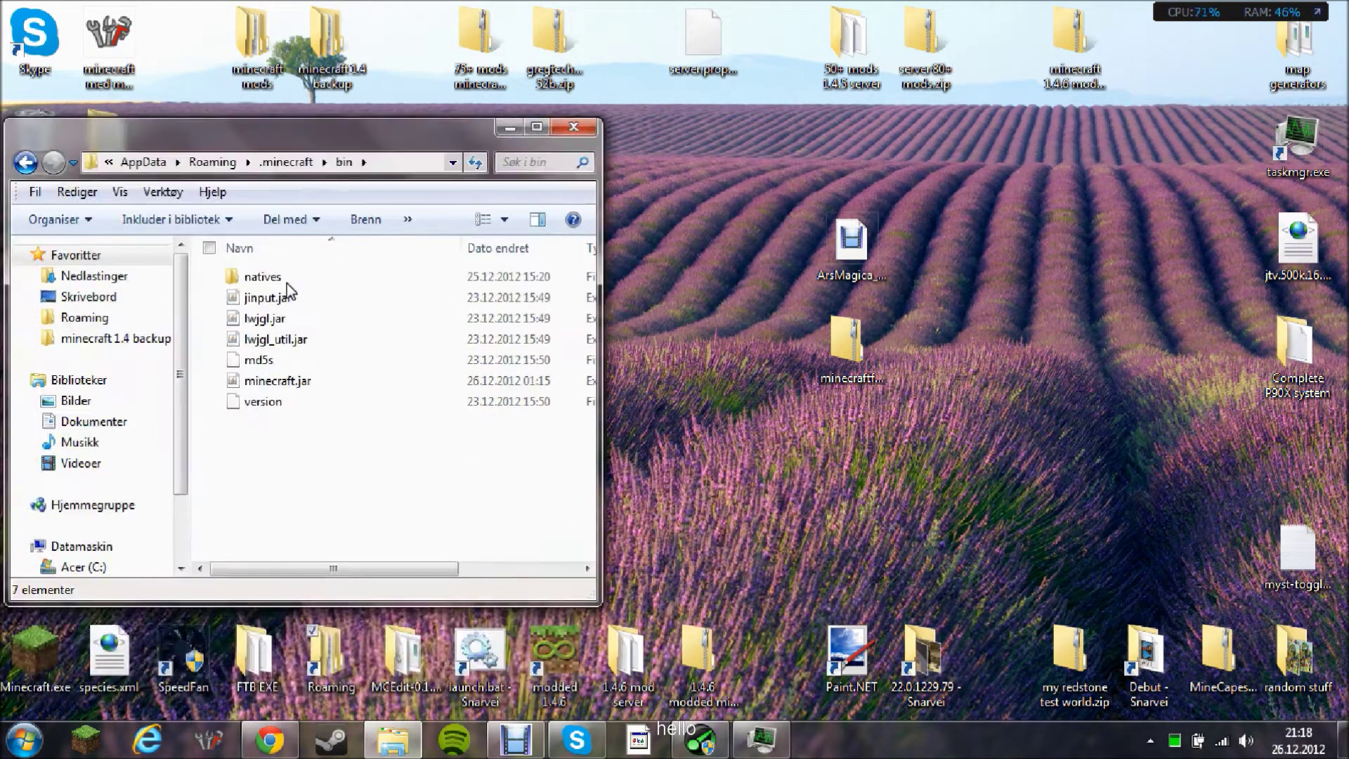
- Open minecraft.jar as an archive in 7-Zip and look through its class files
right_click(280, 381)
mouse_move(421, 44)
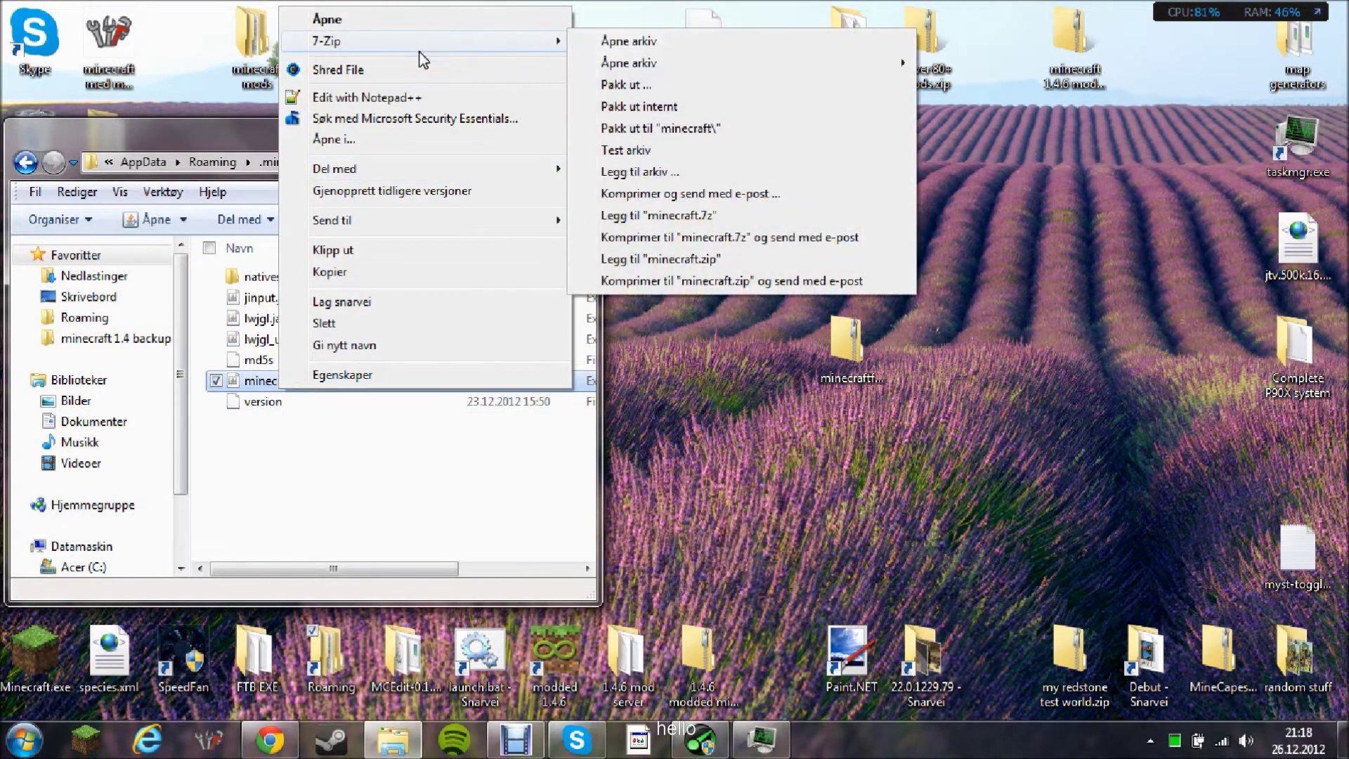
click(600, 44)
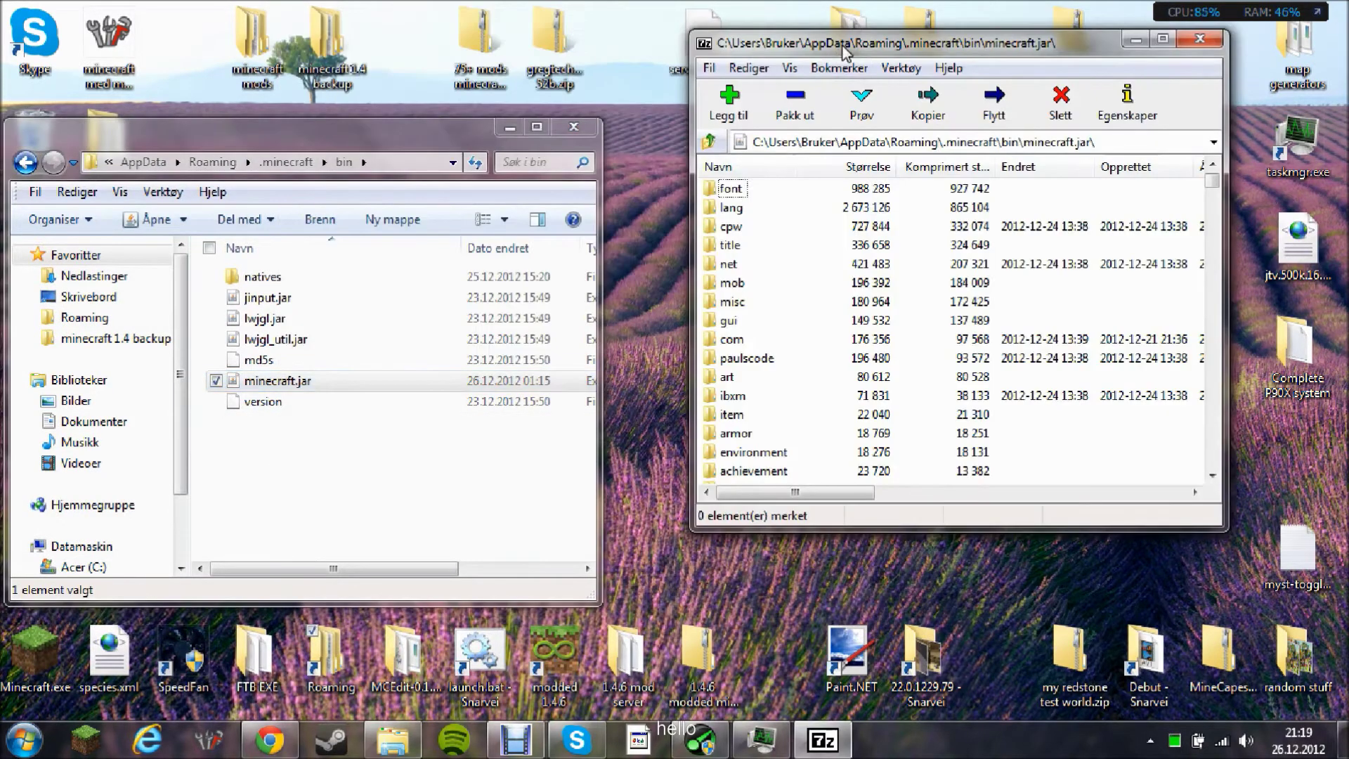
drag(837, 49, 168, 58)
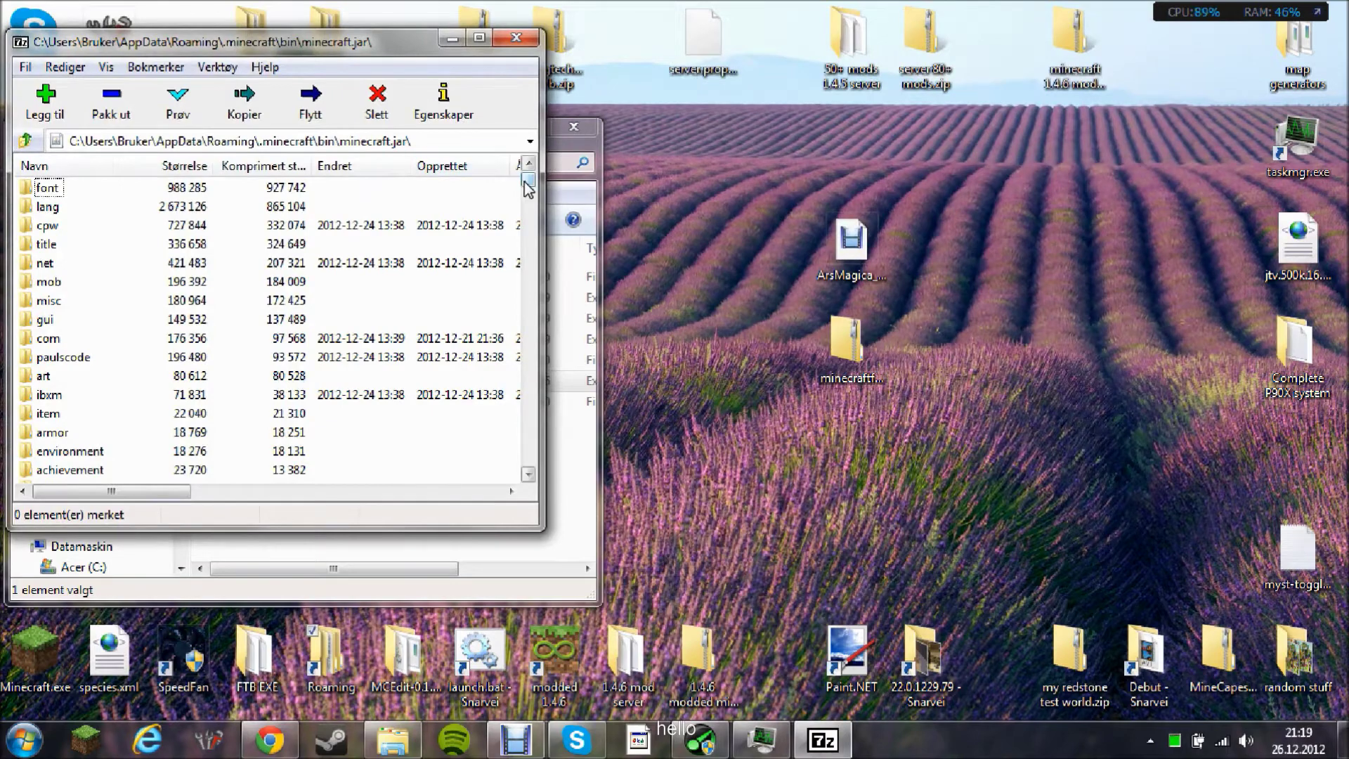
drag(528, 184, 532, 204)
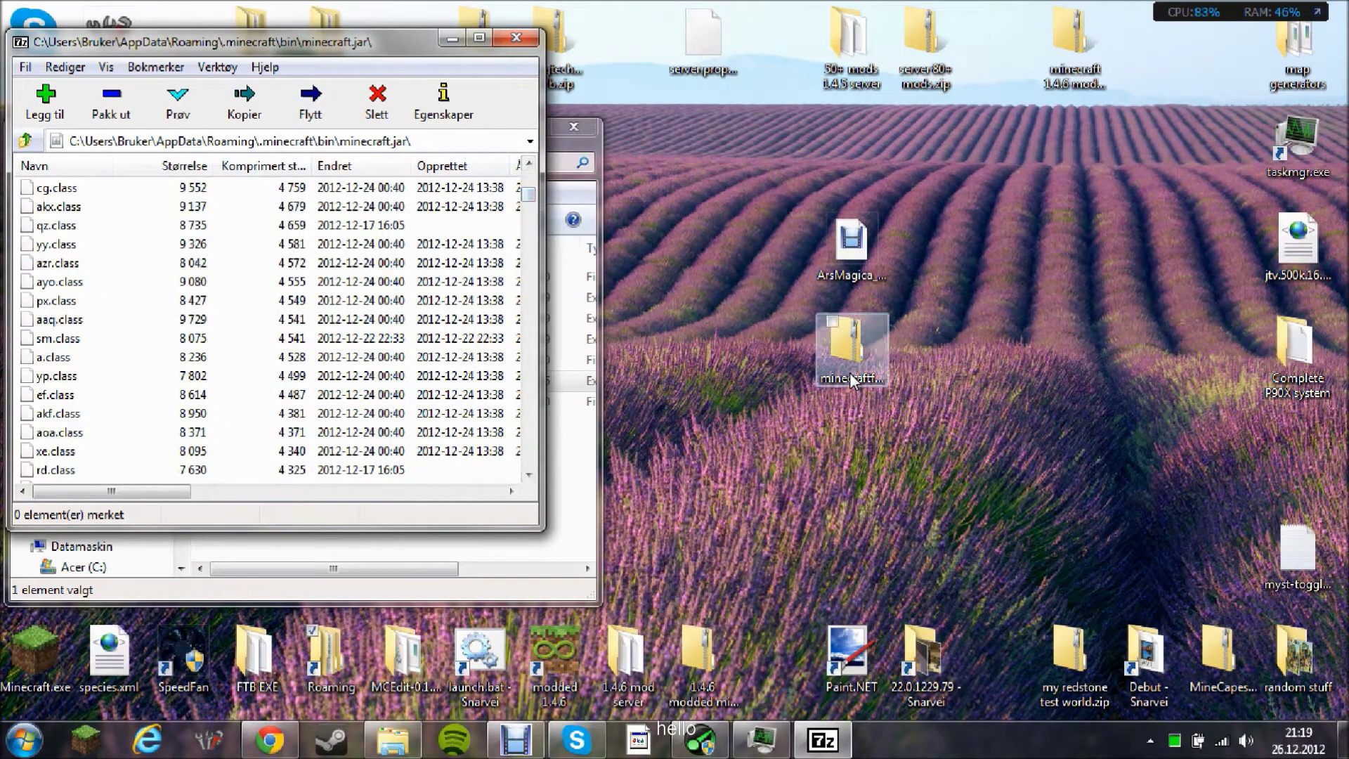
- Open minecraftforge-universal-1.4.5-6.4.1.411.zip from the desktop in 7-Zip beside minecraft.jar and select all its files
right_click(849, 344)
click(835, 352)
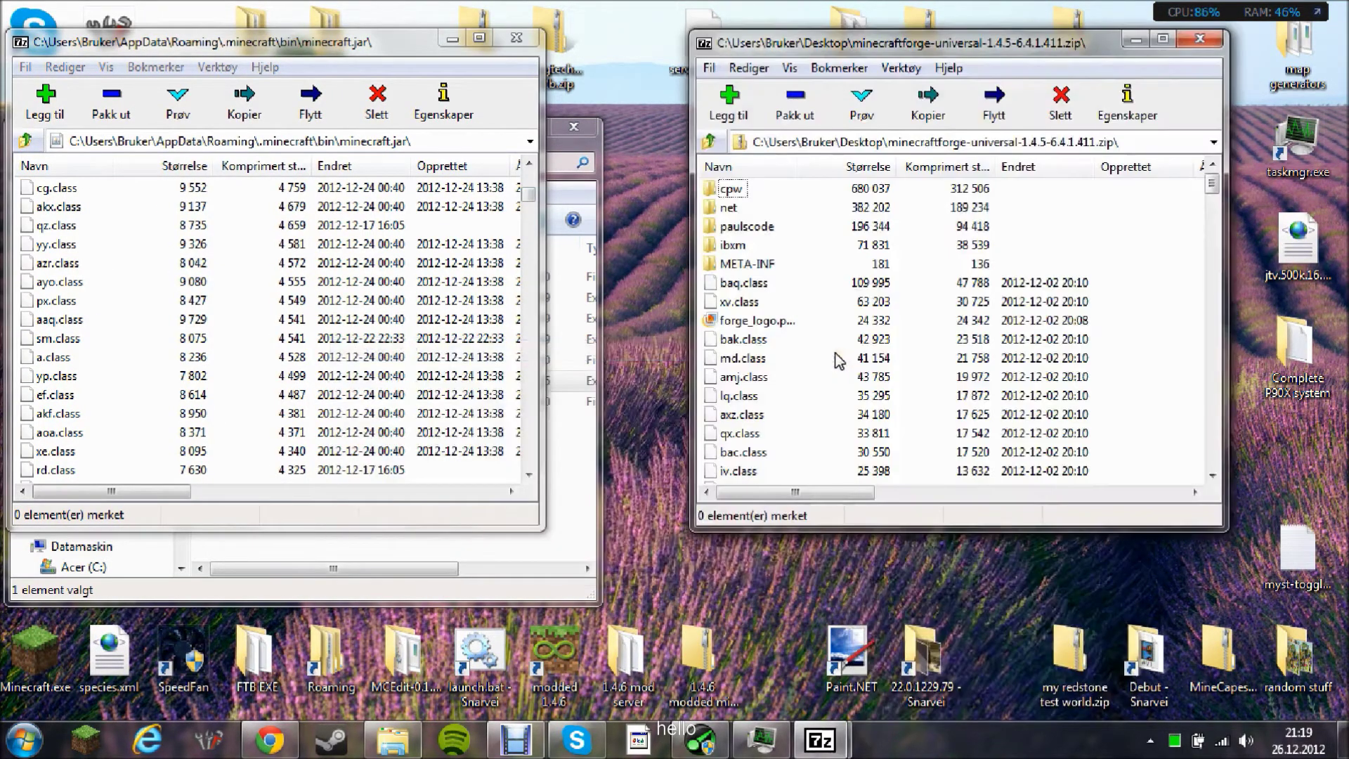
drag(970, 194, 769, 317)
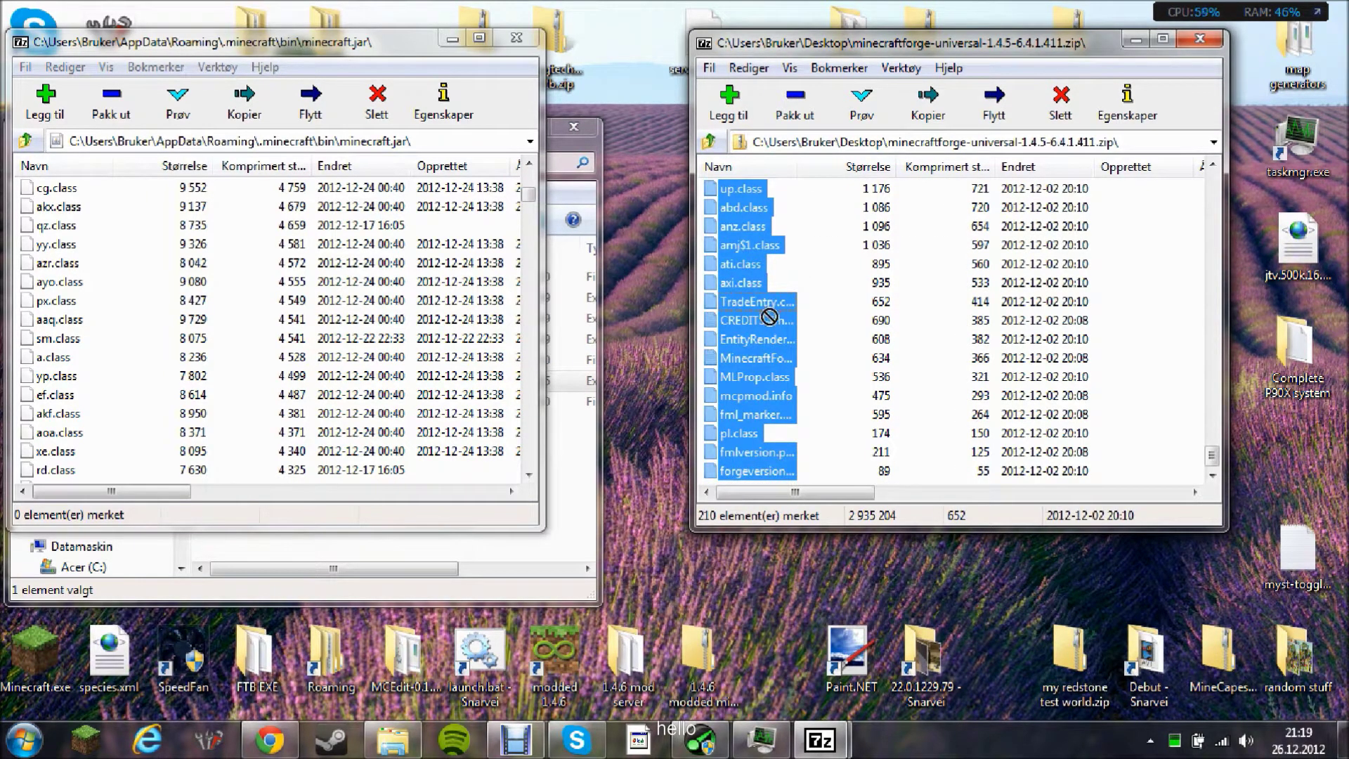
- Close the Forge archive and the minecraft.jar archive without copying any files
click(1199, 39)
drag(364, 46, 928, 134)
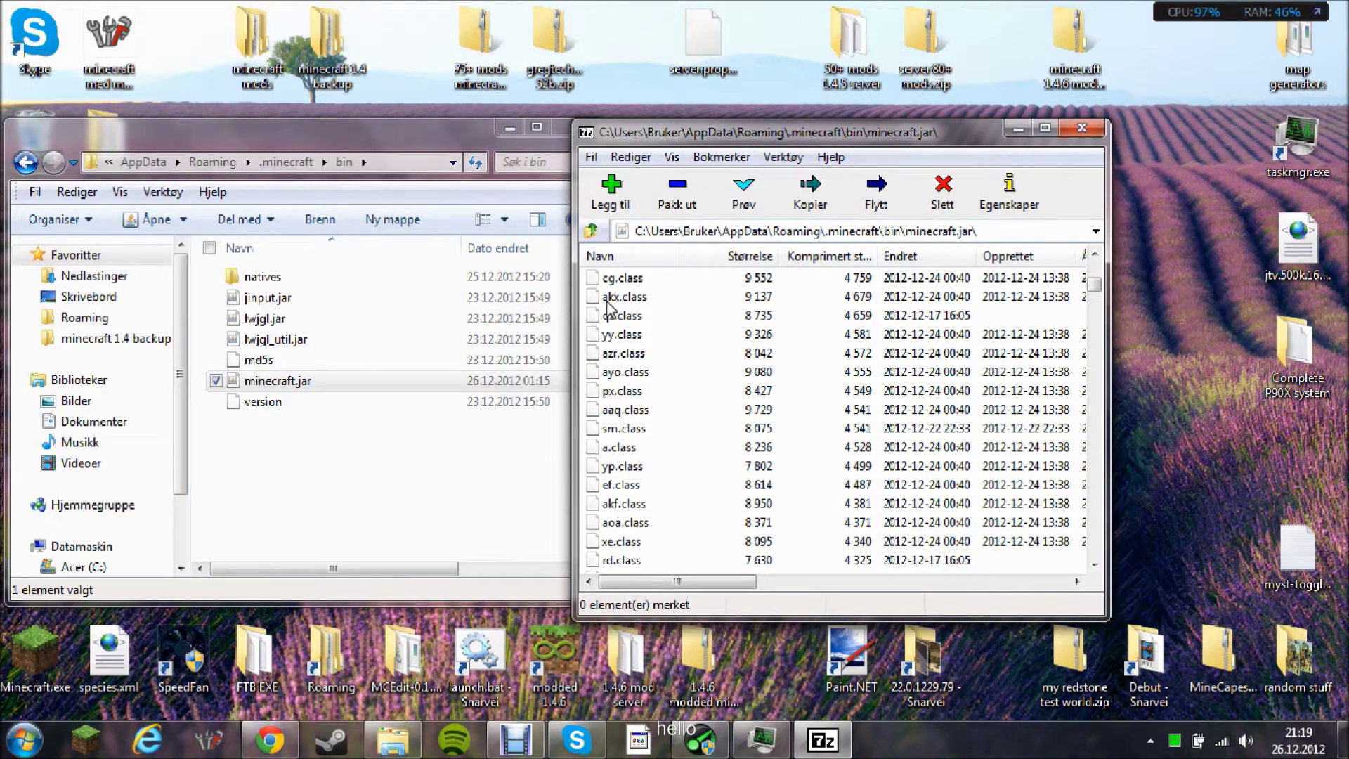
click(1085, 128)
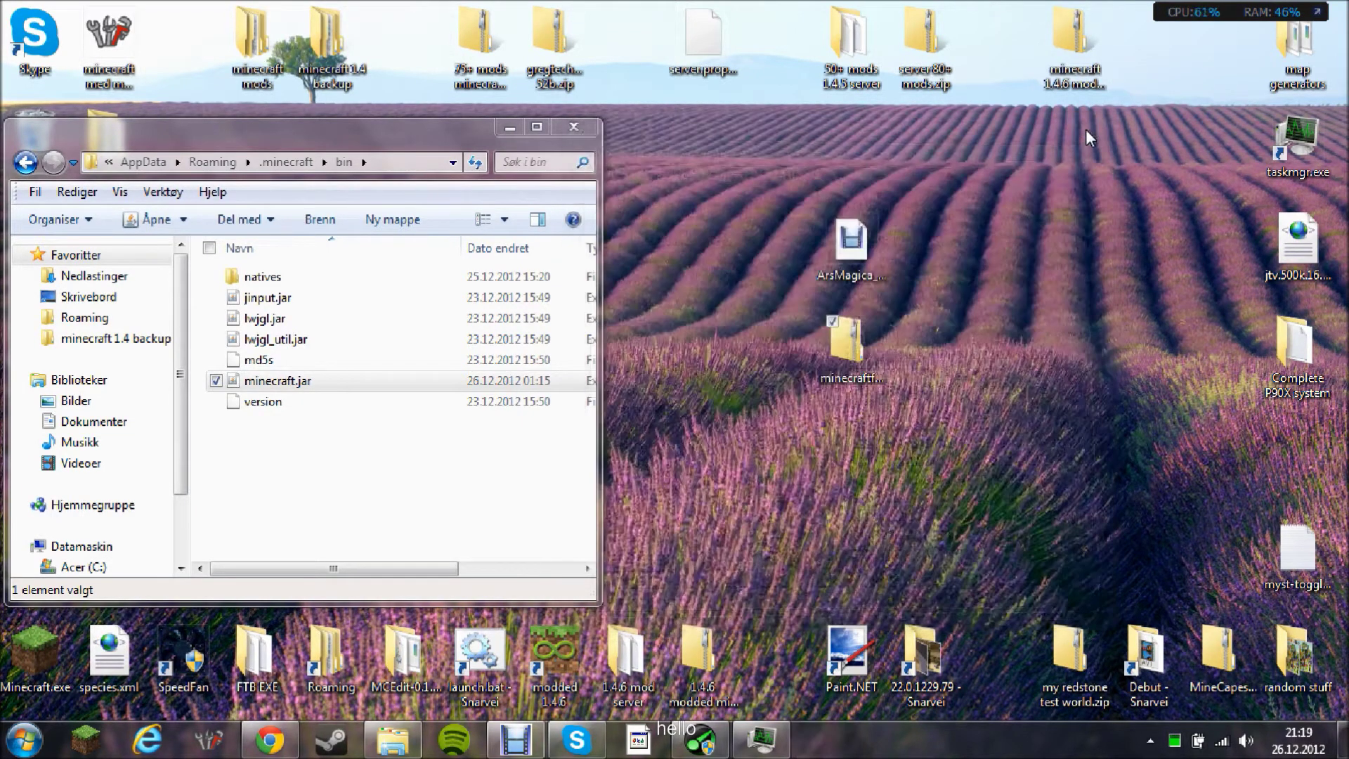
- Return to the .minecraft folder and open the ArsMagica_Open_Beta_RC_4.62.113 folder of the desktop ArsMagica archive in 7-Zip
drag(31, 128, 89, 114)
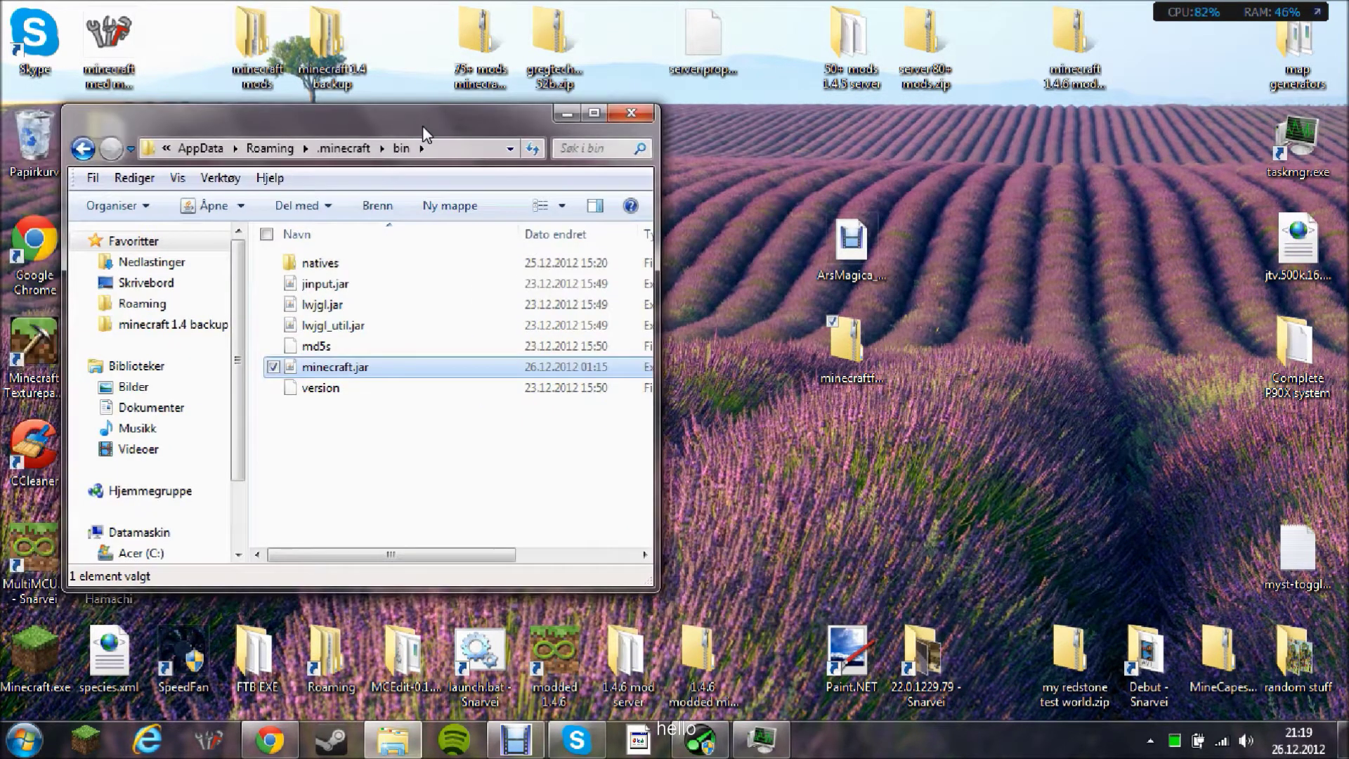
click(83, 150)
right_click(847, 255)
mouse_move(896, 301)
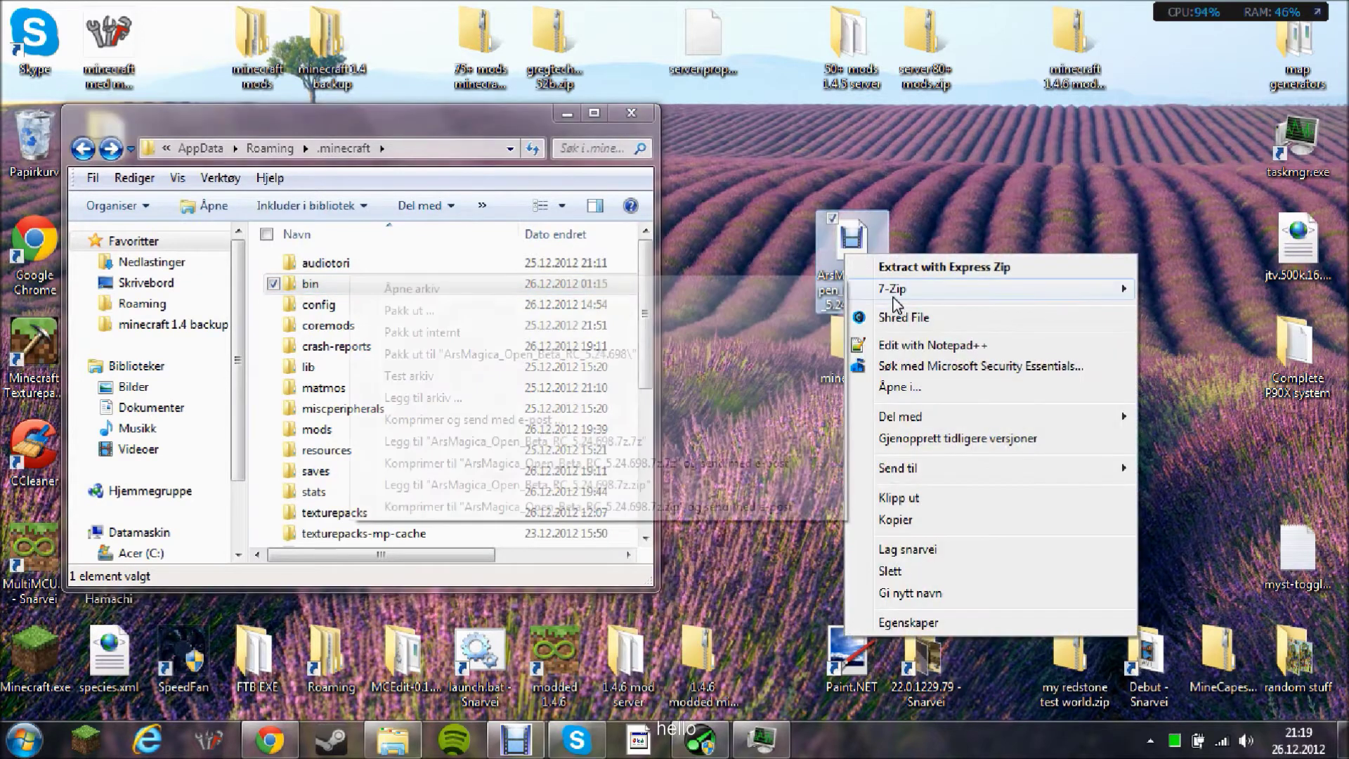
click(817, 292)
double_click(658, 279)
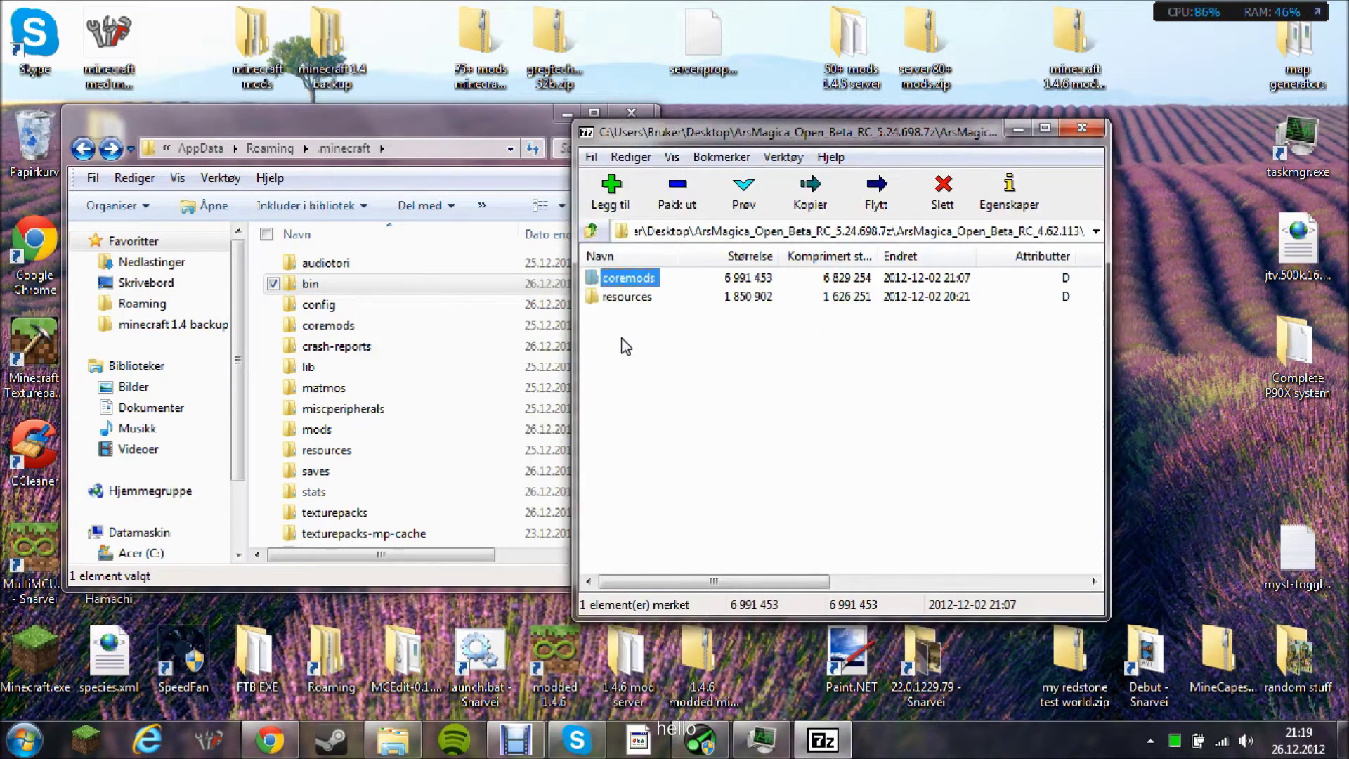
- Examine the coremods and resources folders in the Ars Magica archive, and close the archive and the .minecraft folder
drag(626, 347, 627, 290)
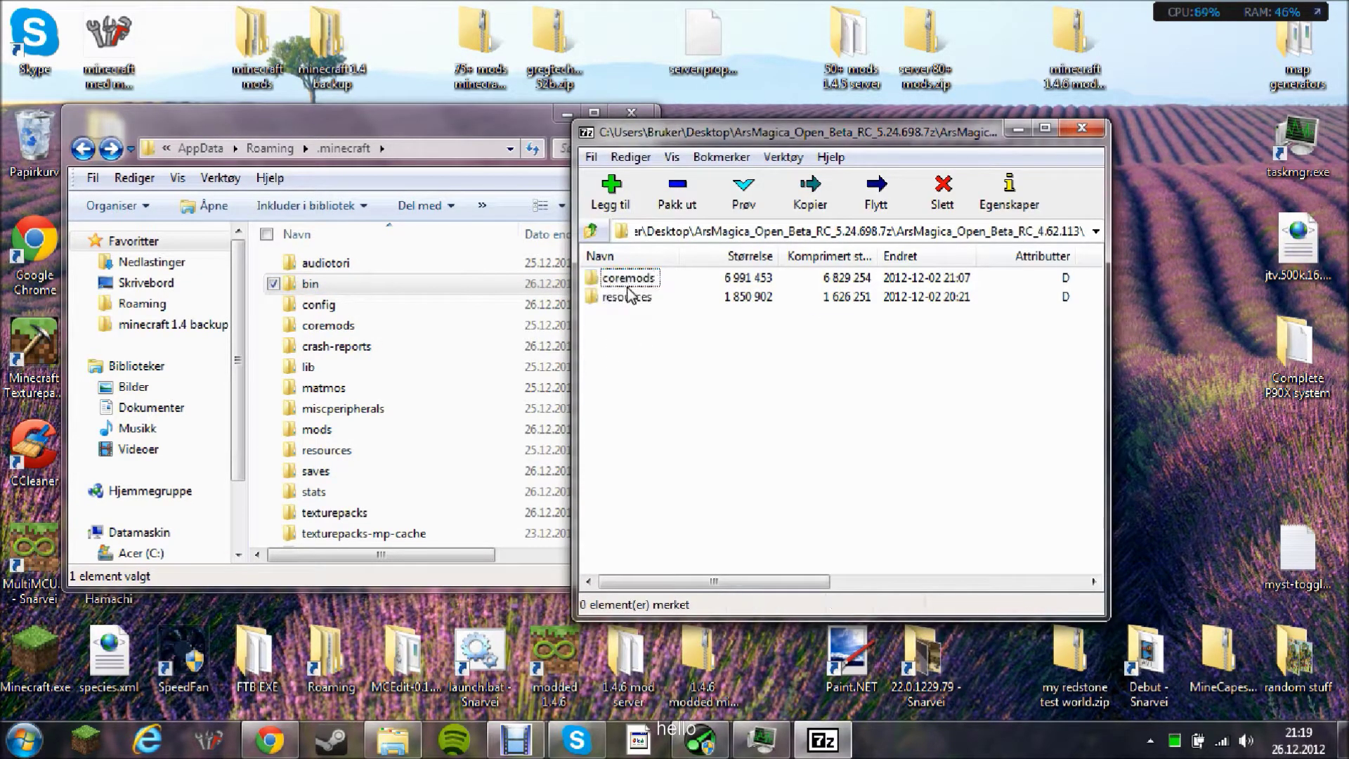
click(626, 282)
click(625, 298)
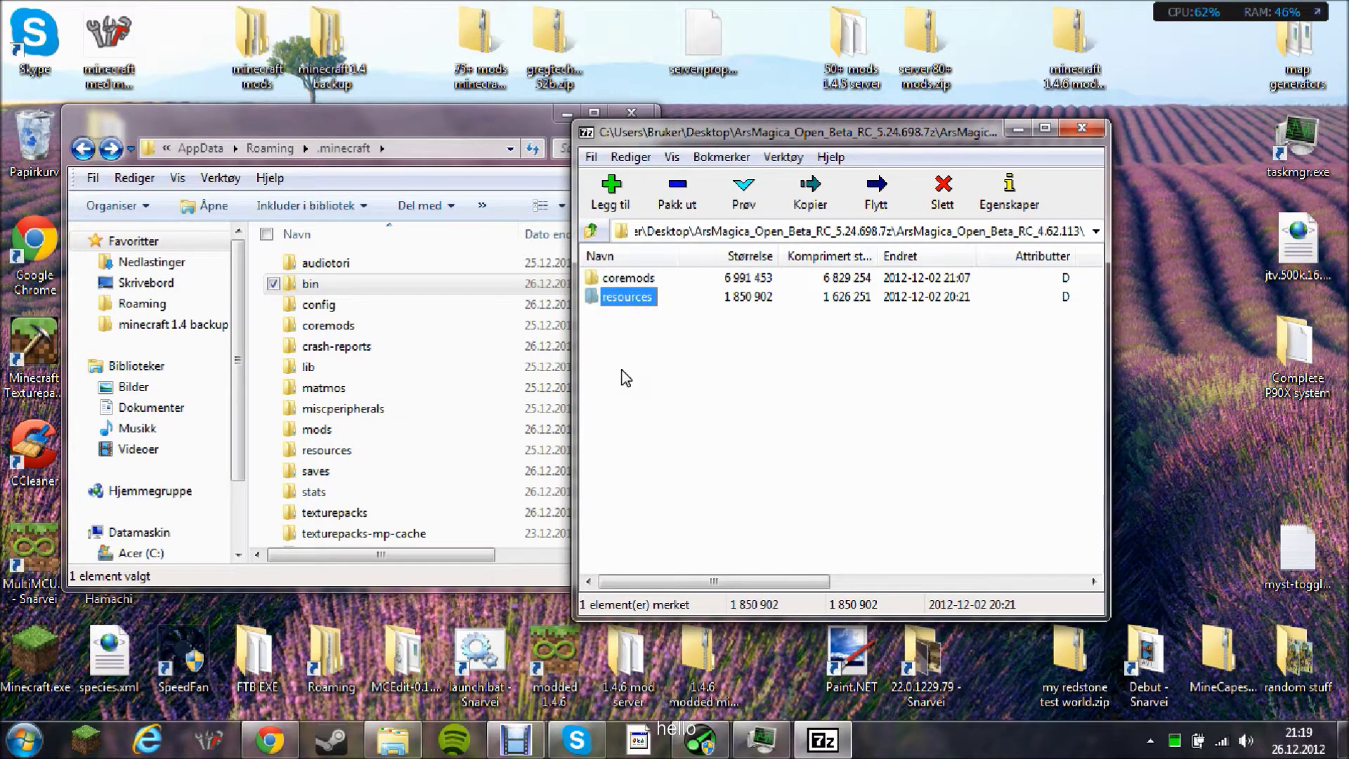
drag(621, 378, 635, 336)
click(1082, 128)
click(631, 113)
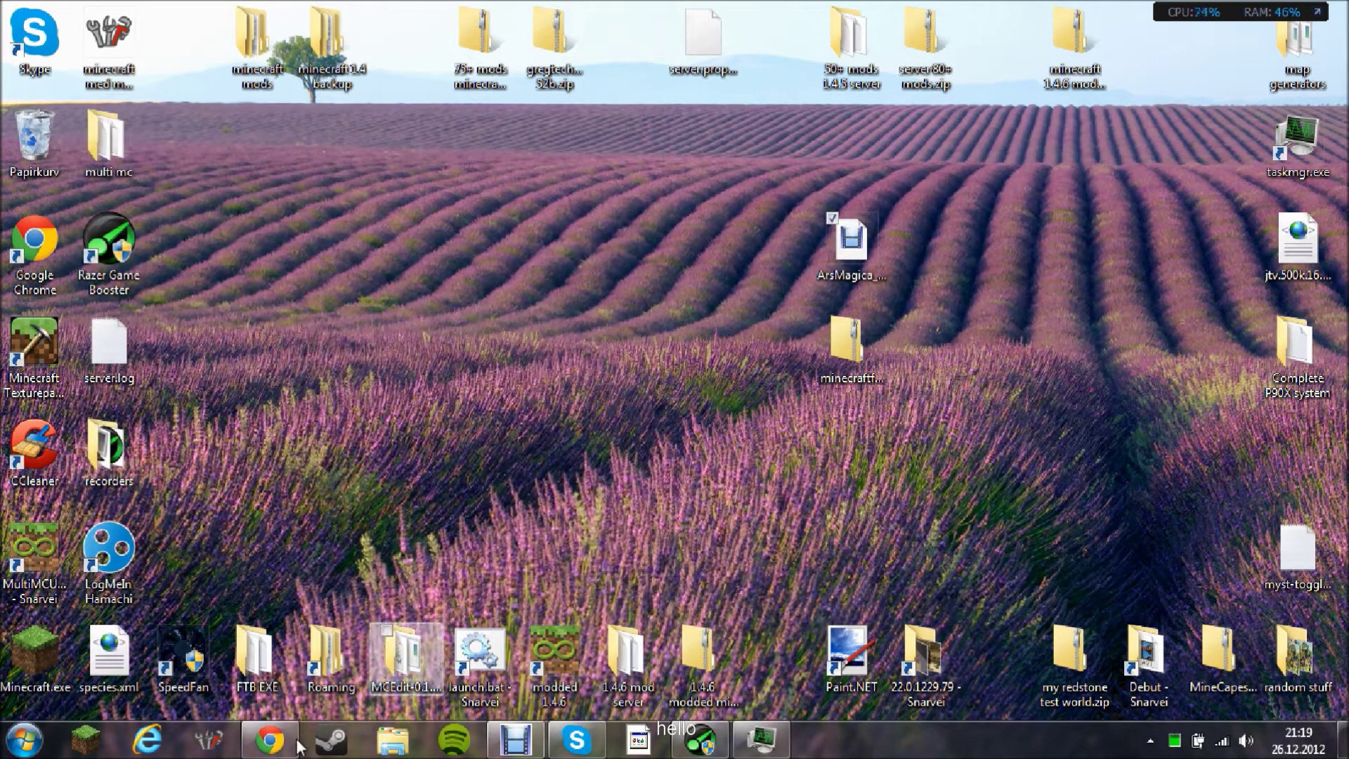
- Launch MultiMC and start a new instance named "ars magica 1.4.5"
double_click(35, 556)
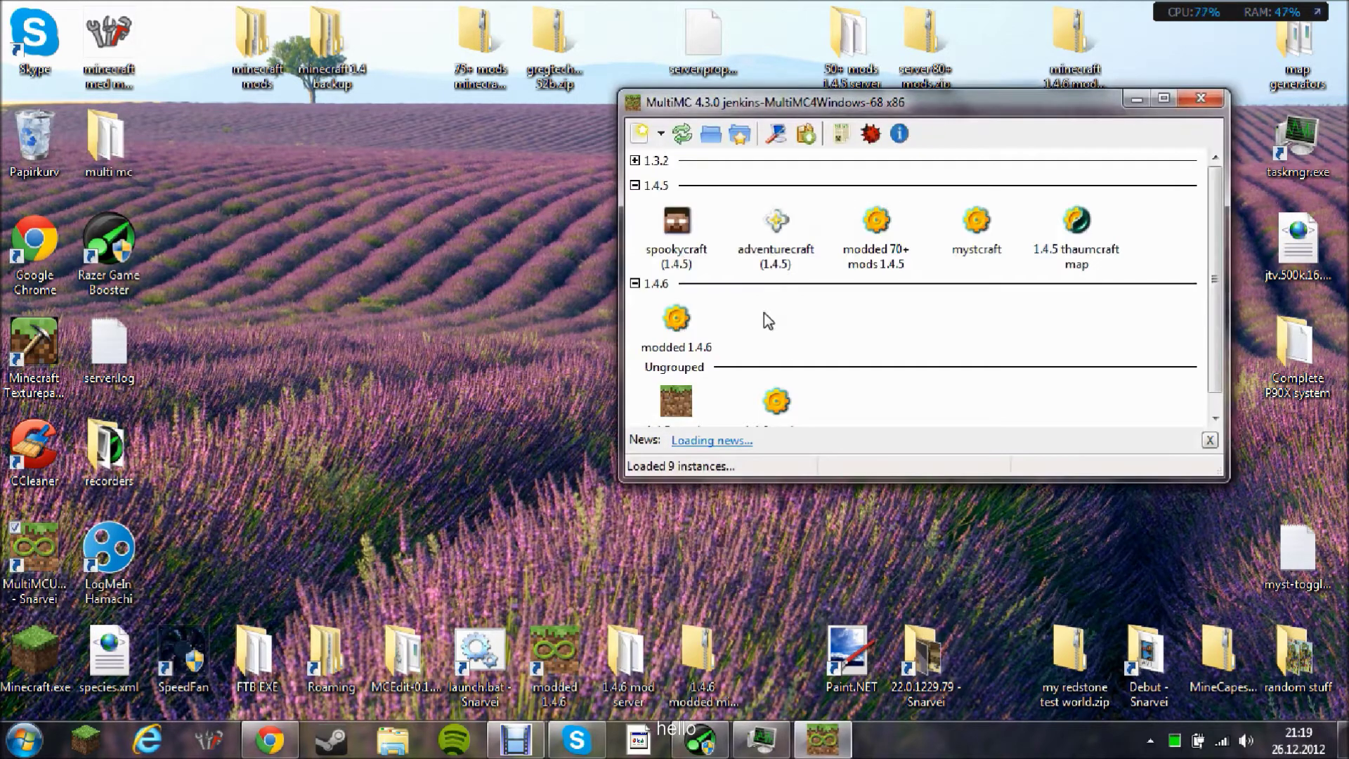
click(661, 133)
click(694, 167)
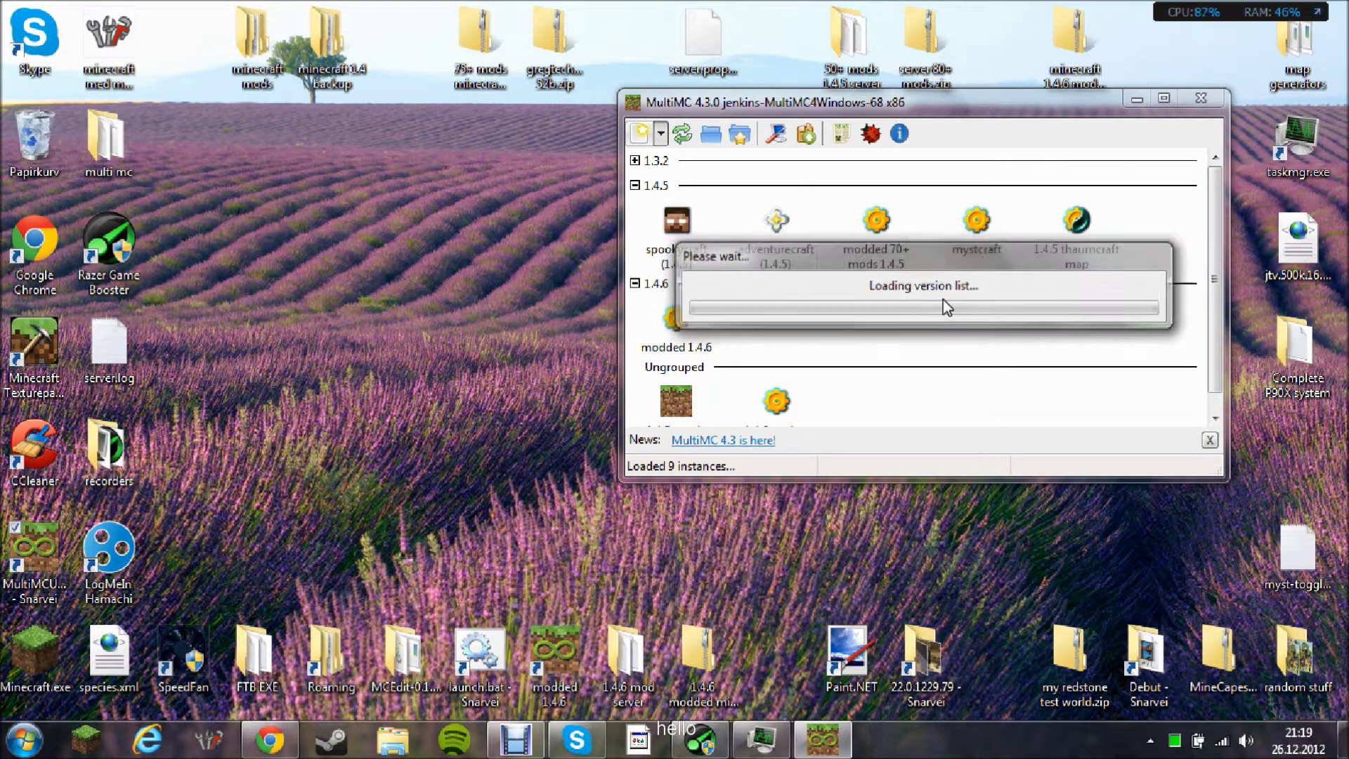
click(926, 307)
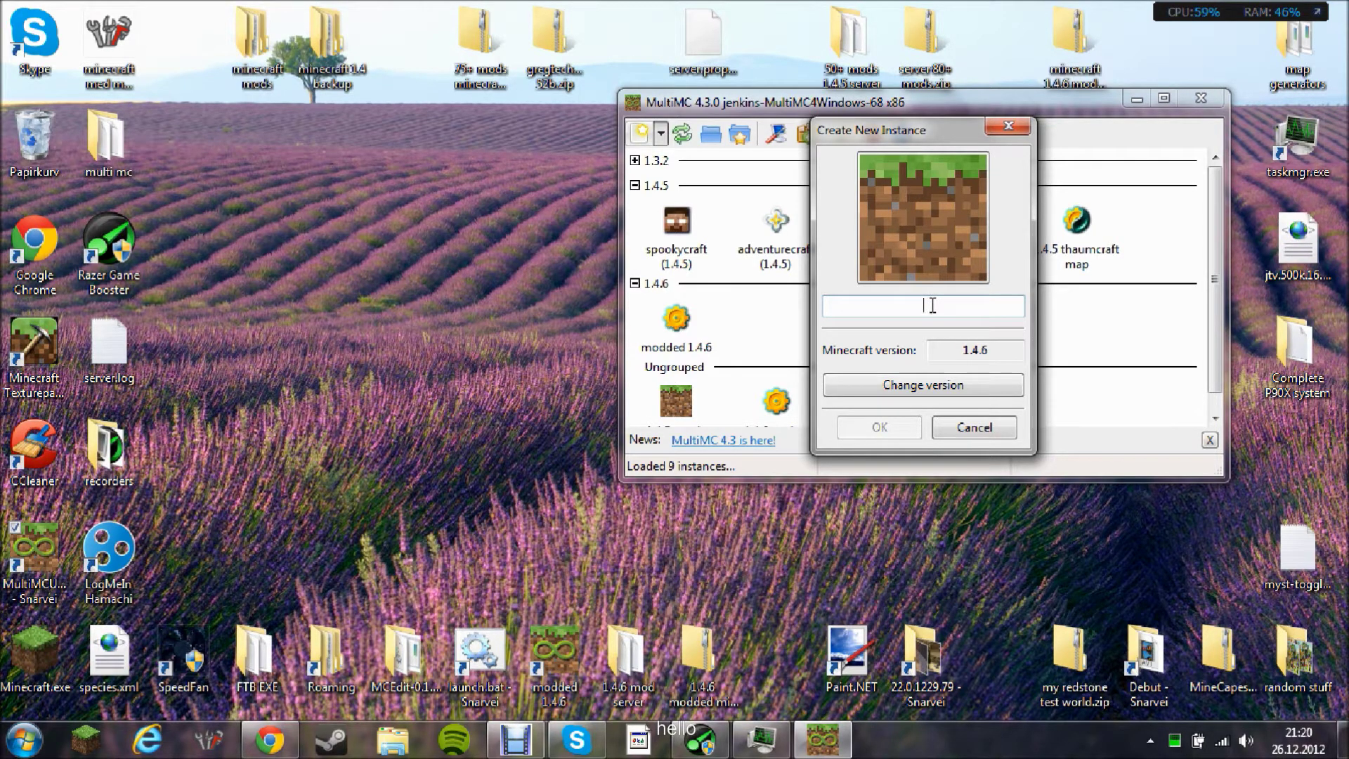
text(ars magica 1.4.6)
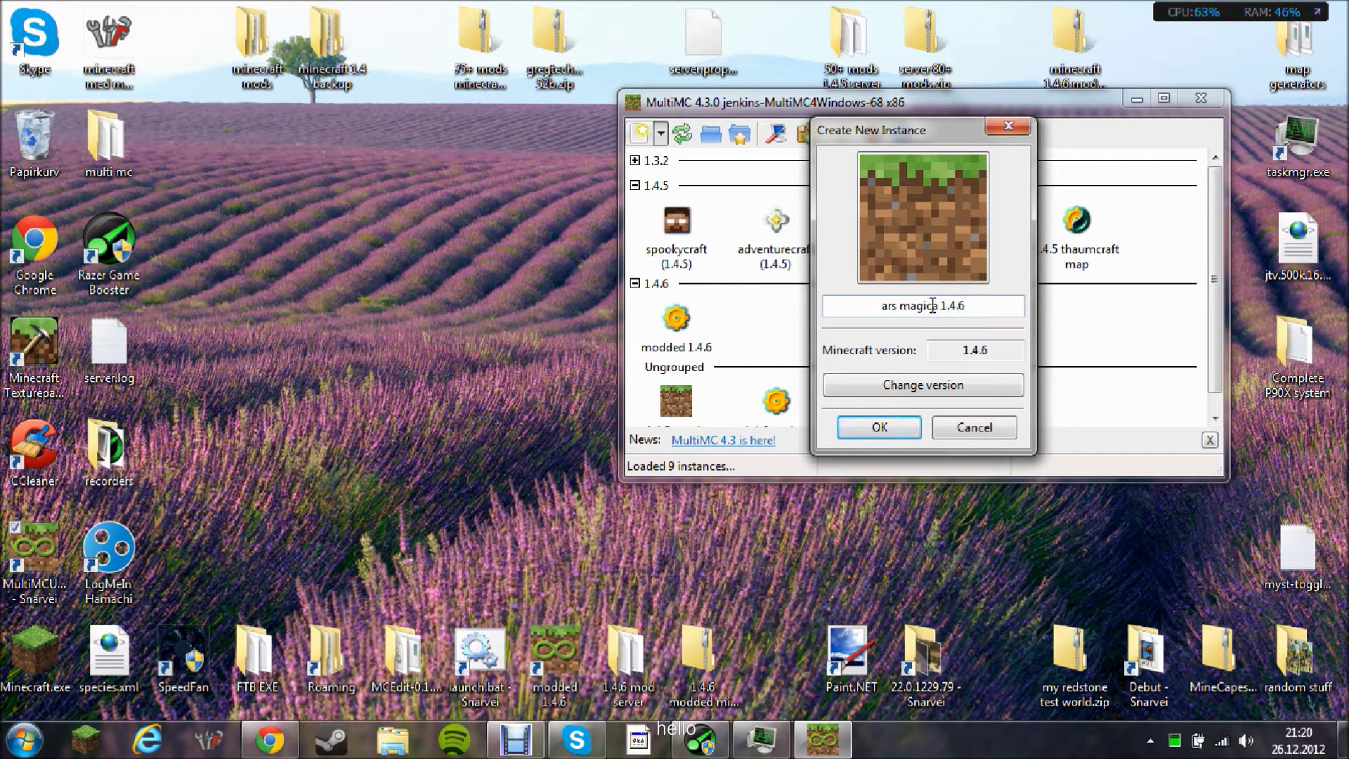
key(BackSpace)
text(5)
- Set the new instance's Minecraft version to 1.4.5 and create the instance
click(991, 383)
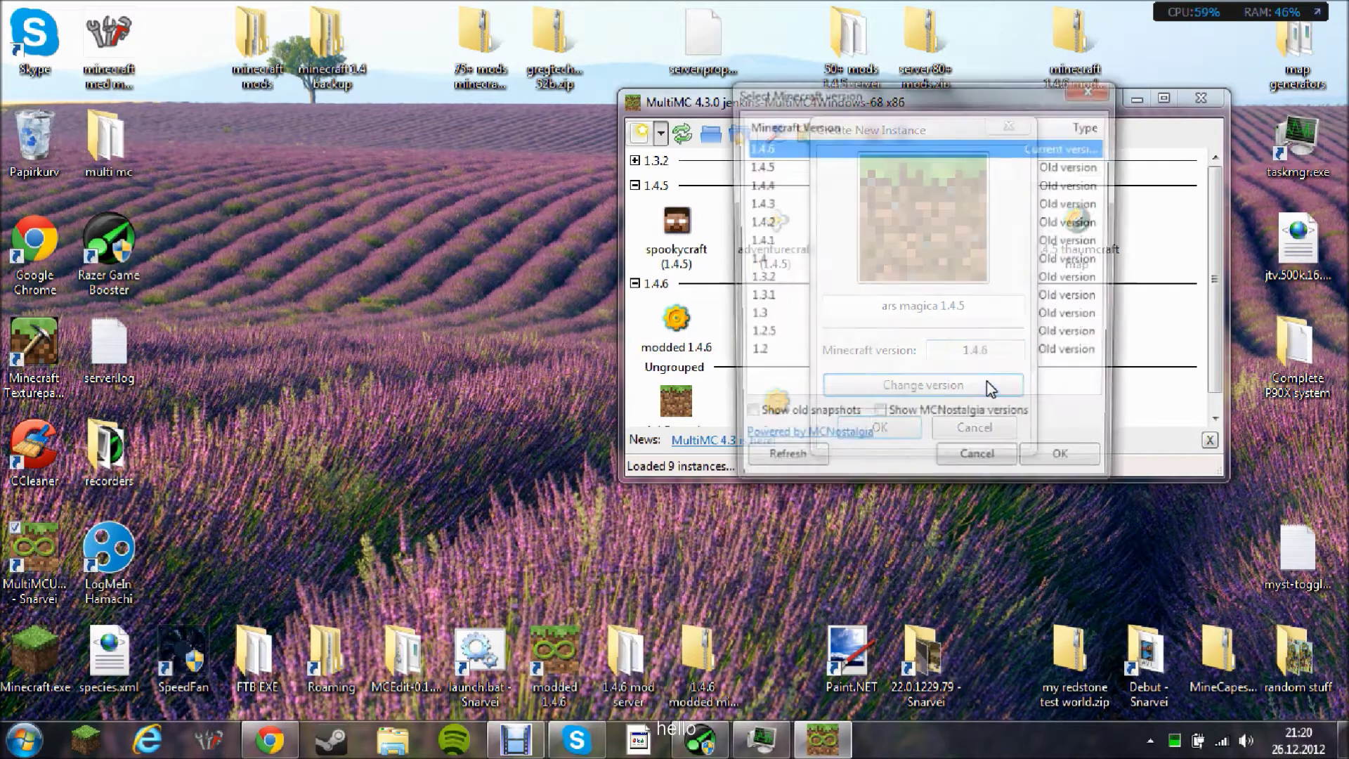
click(758, 168)
click(1055, 467)
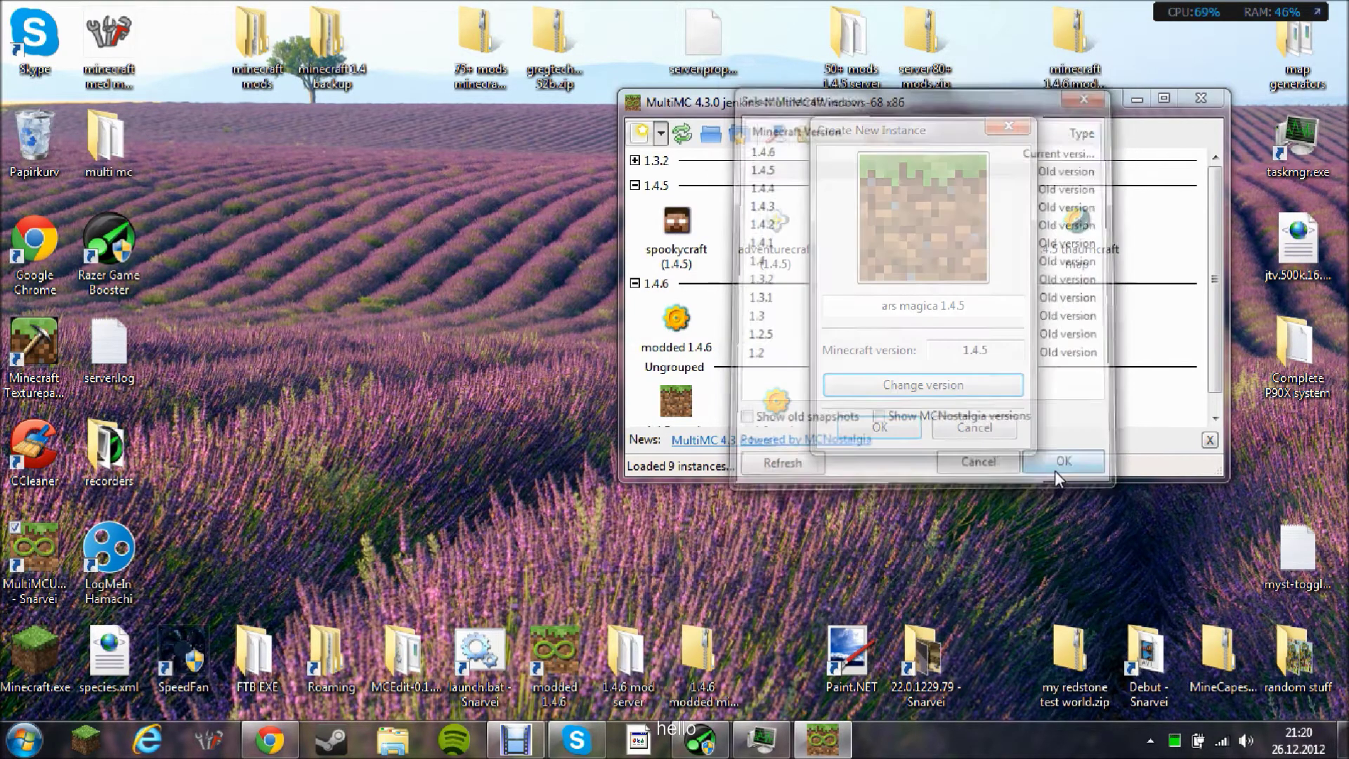
click(879, 430)
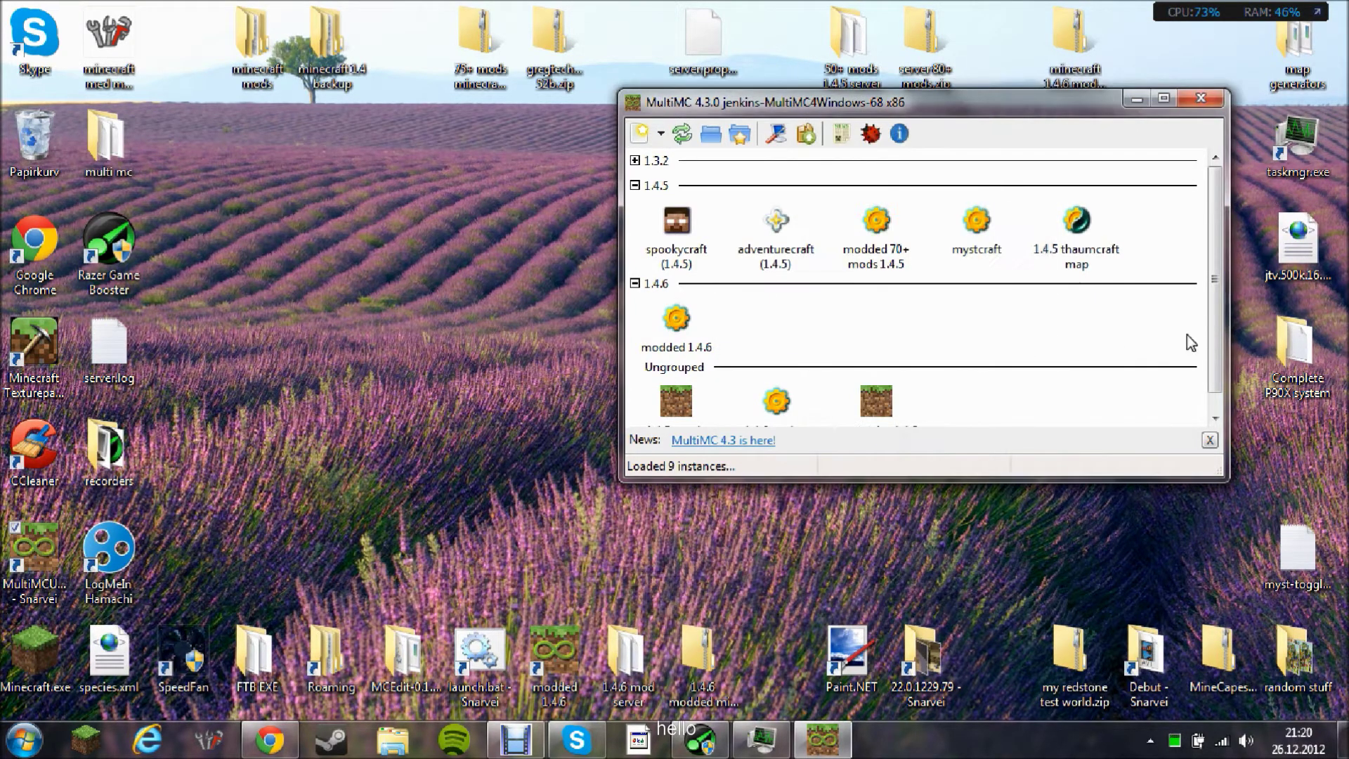
scroll(1019, 366, down, 1)
double_click(864, 397)
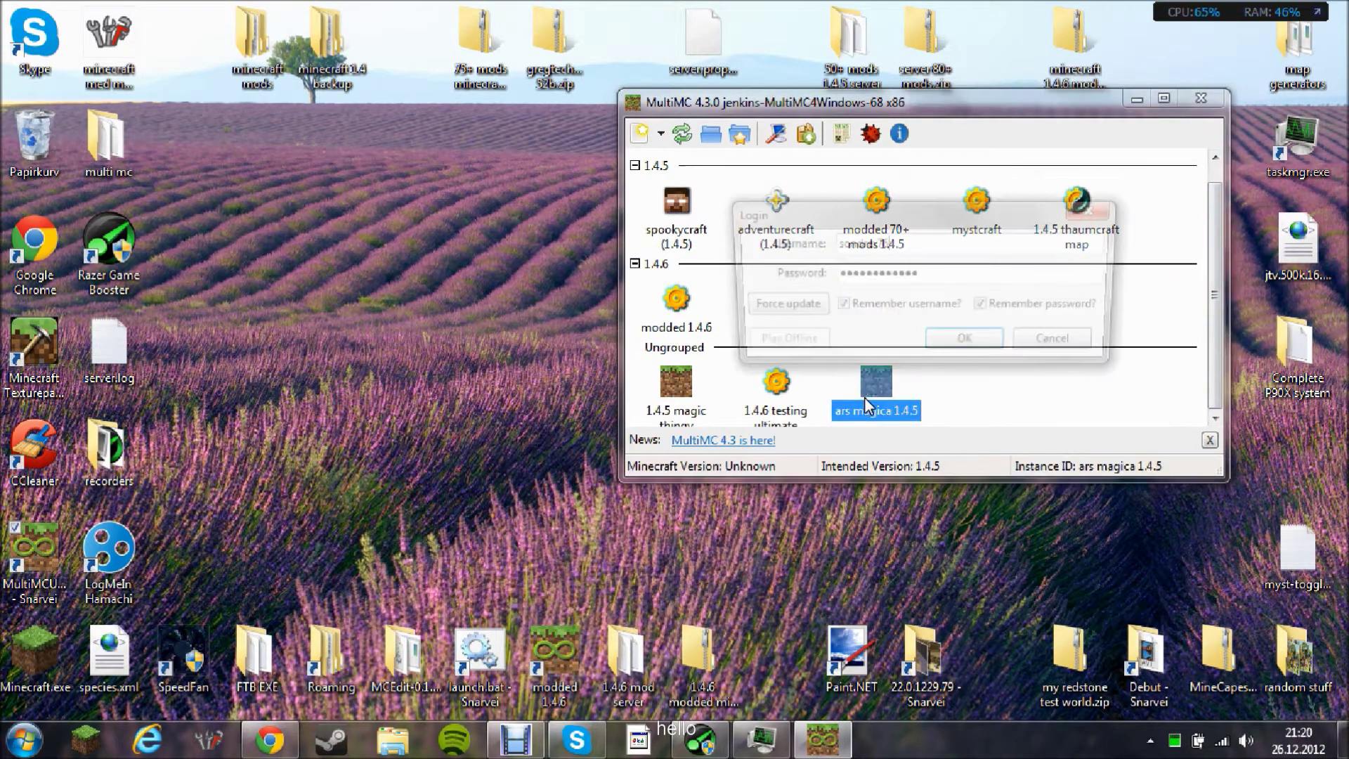
click(1066, 341)
- Open the mod editor for the ars magica 1.4.5 instance and minimize the main MultiMC window, keeping the editor in front
right_click(908, 390)
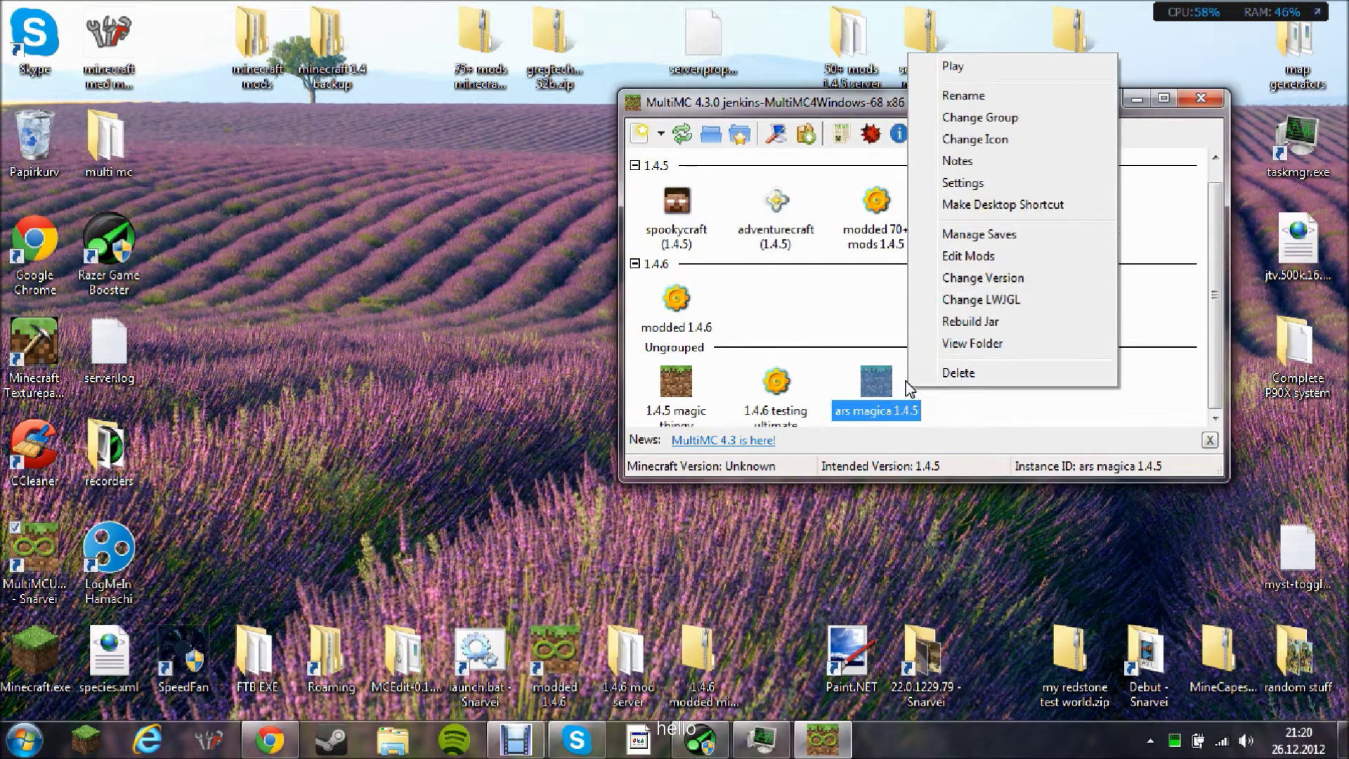
click(993, 256)
drag(960, 114, 520, 148)
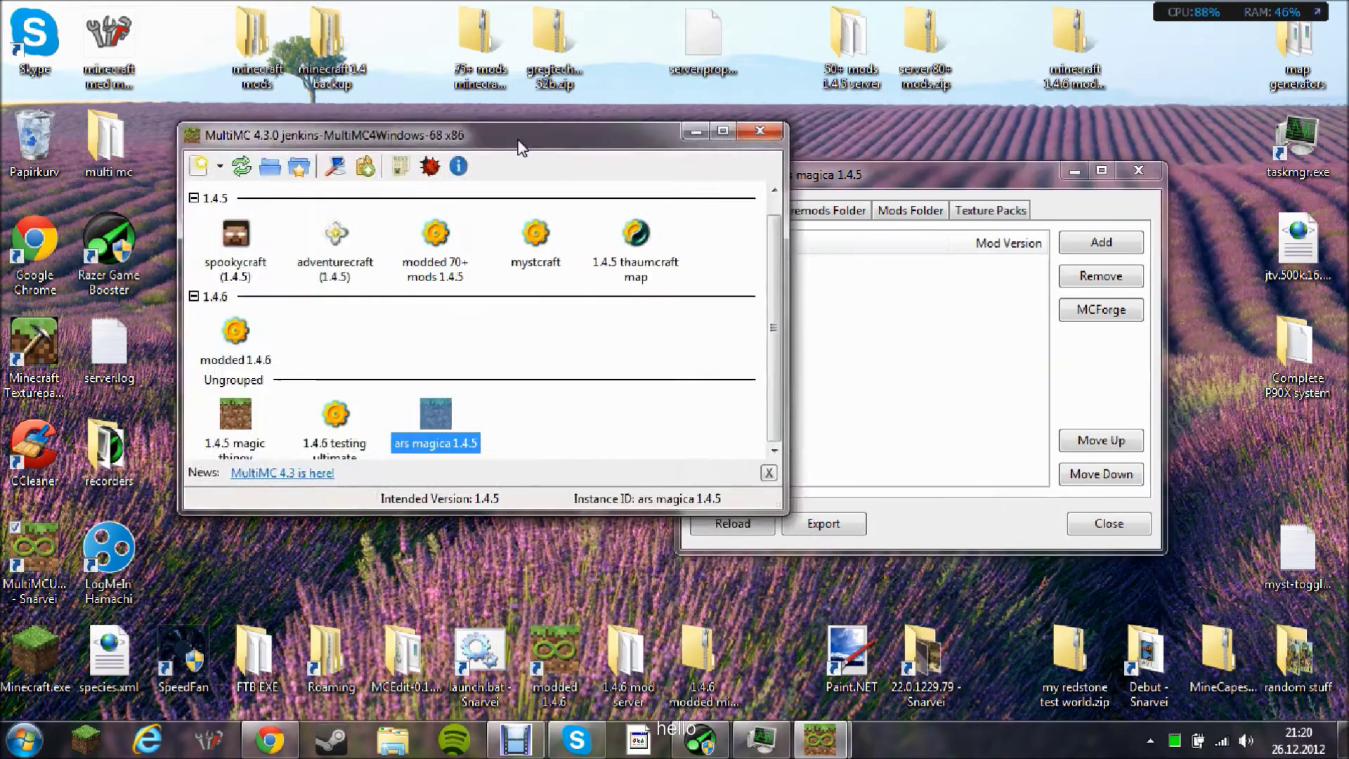
click(696, 131)
mouse_move(840, 735)
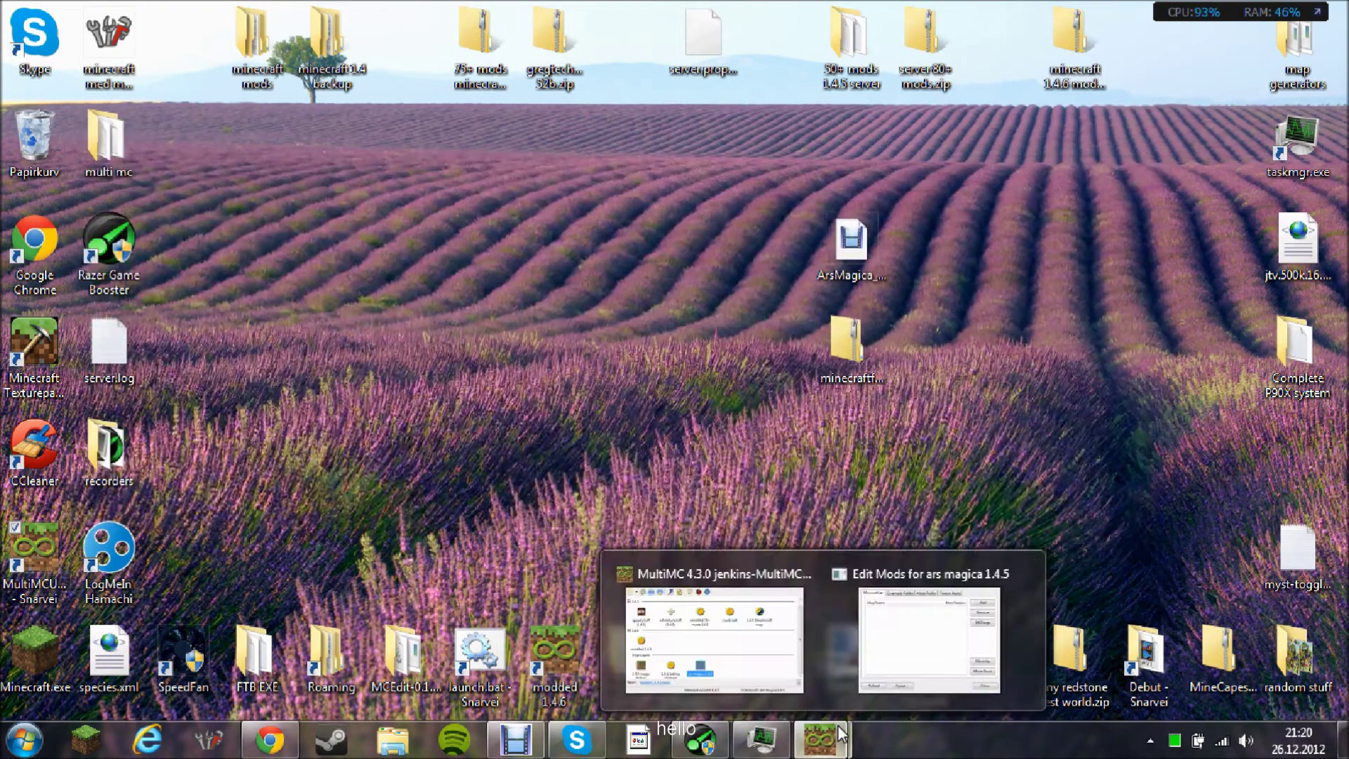
click(886, 632)
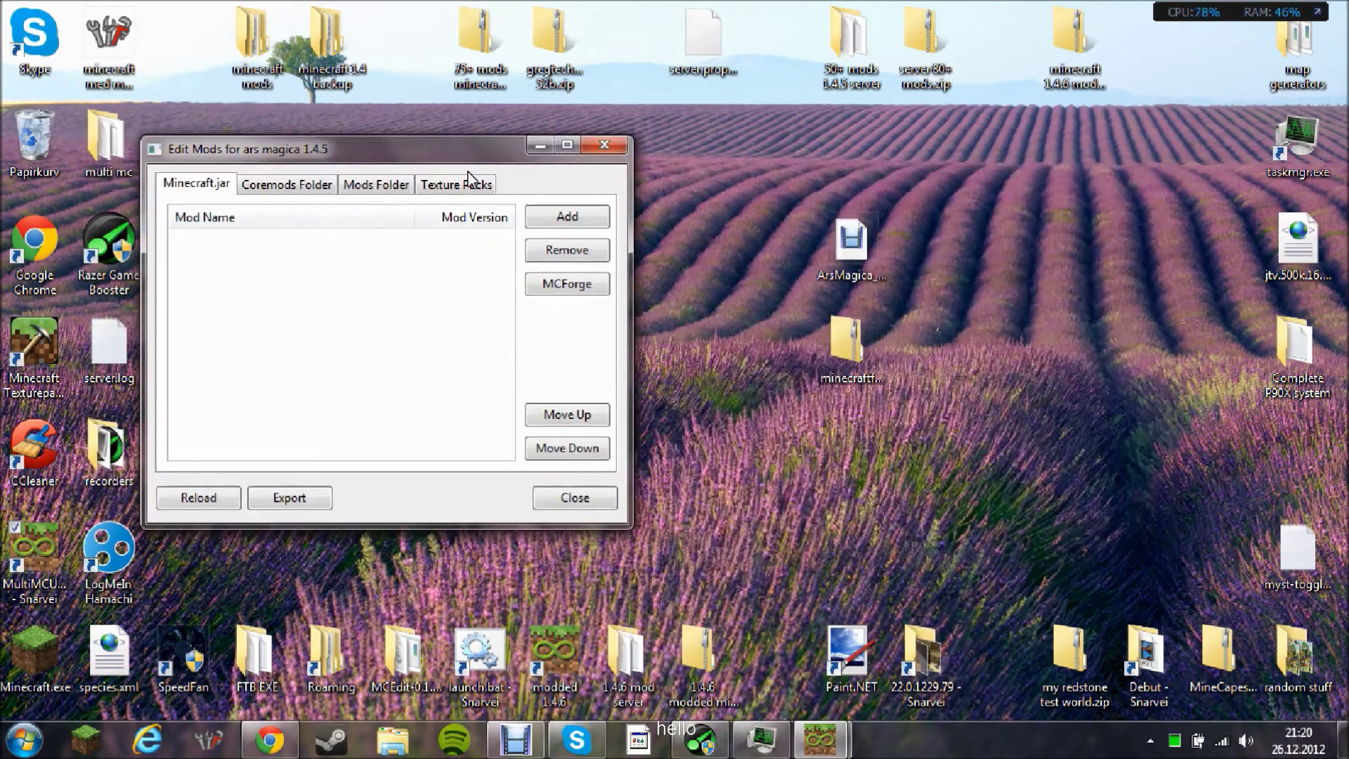
- Add the Minecraft Forge archive to the instance's Minecraft.jar mods, close the mod editor, and launch ars magica 1.4.5 with the saved login
drag(821, 350, 324, 327)
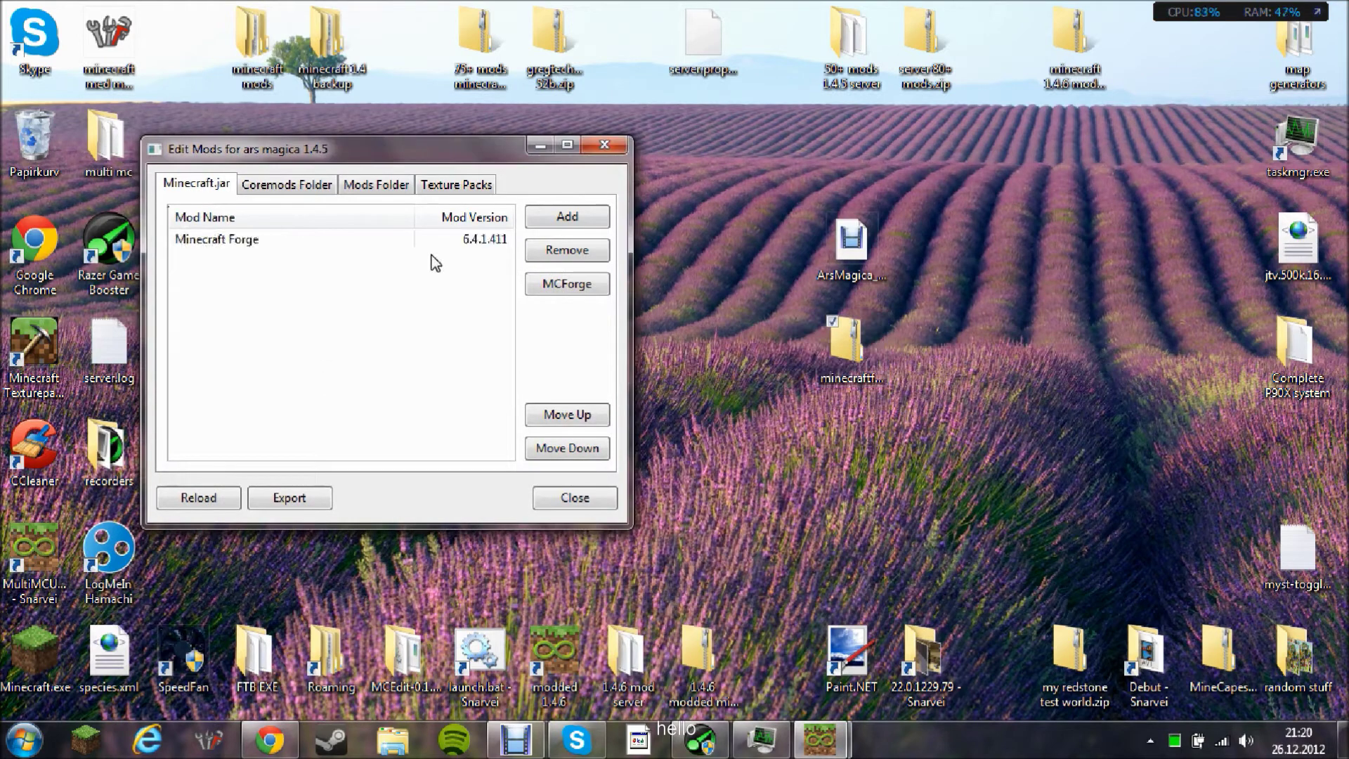
click(480, 244)
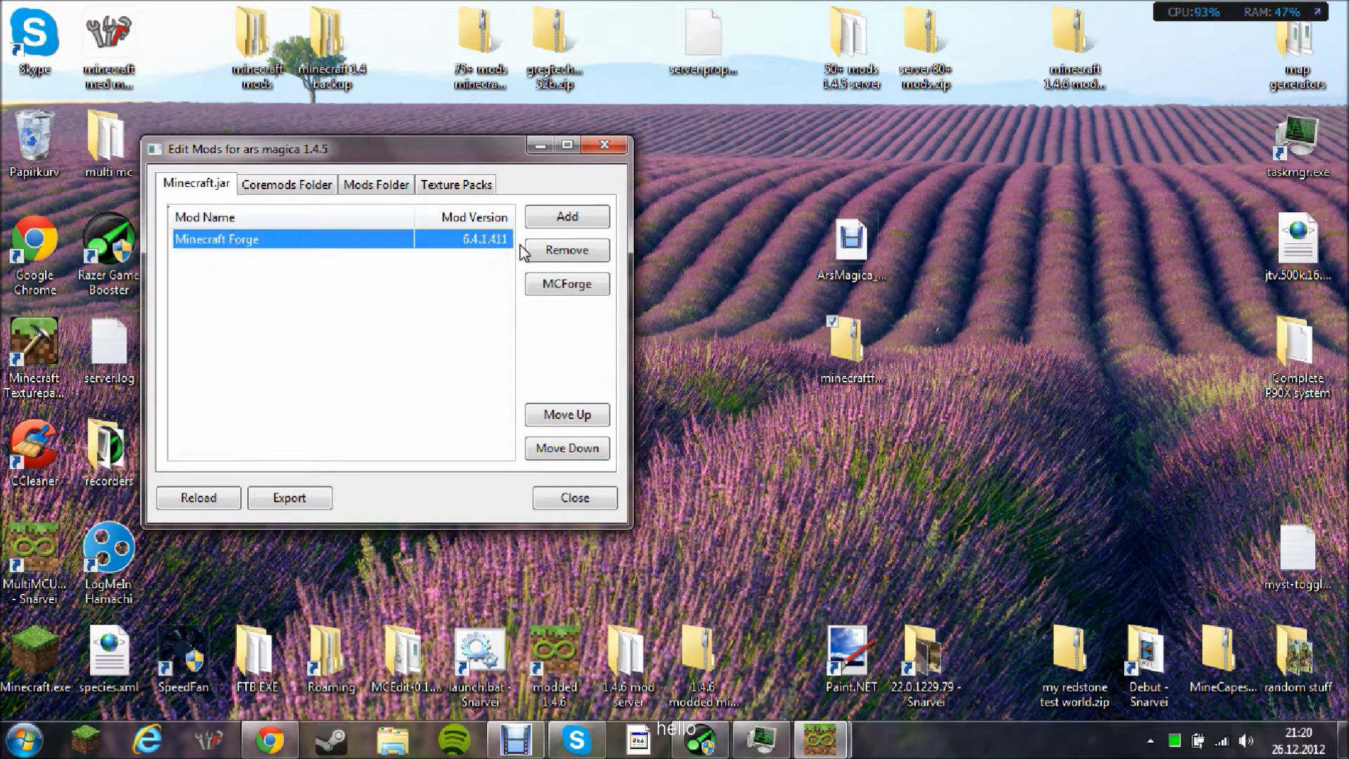
click(608, 149)
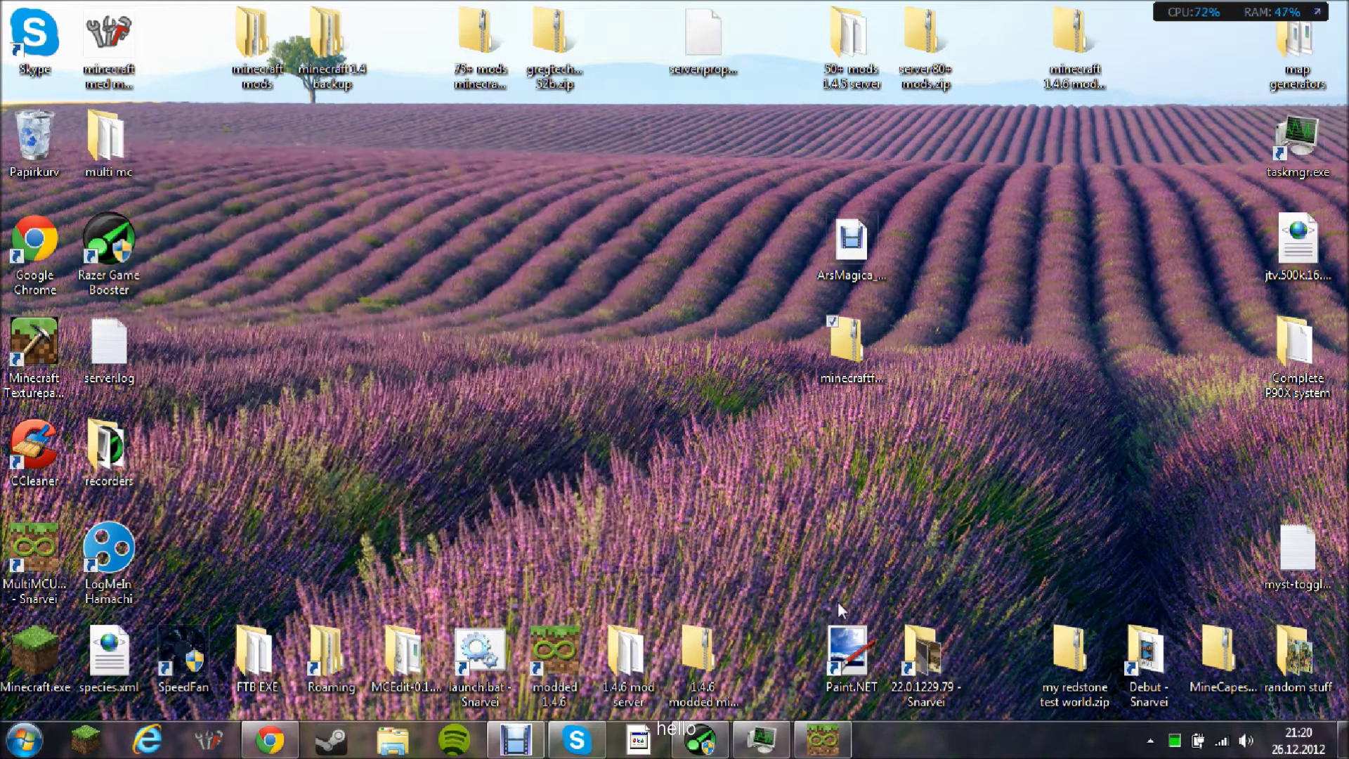
double_click(336, 420)
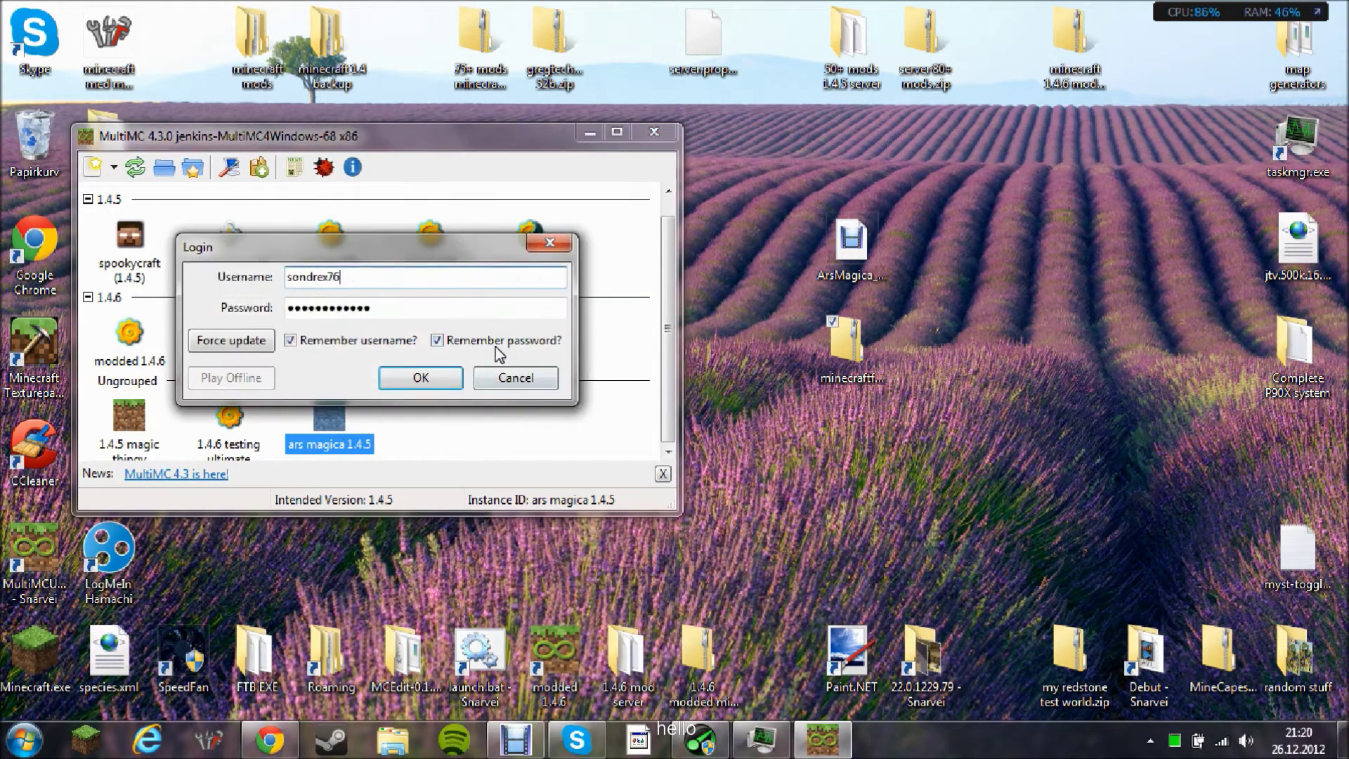
click(455, 383)
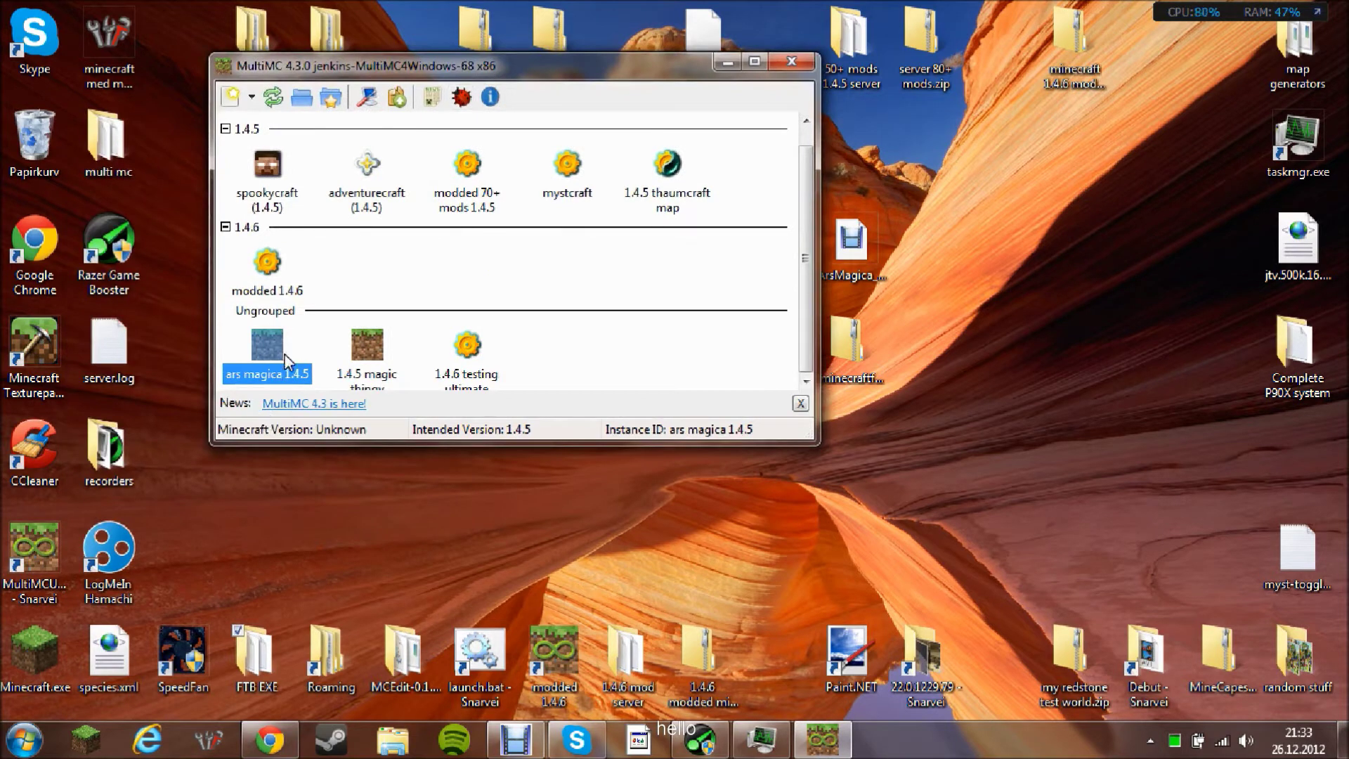
- Open the mod editor for ars magica 1.4.5 again and add the Minecraft Forge archive from the desktop to its Minecraft.jar mods
drag(640, 74, 596, 118)
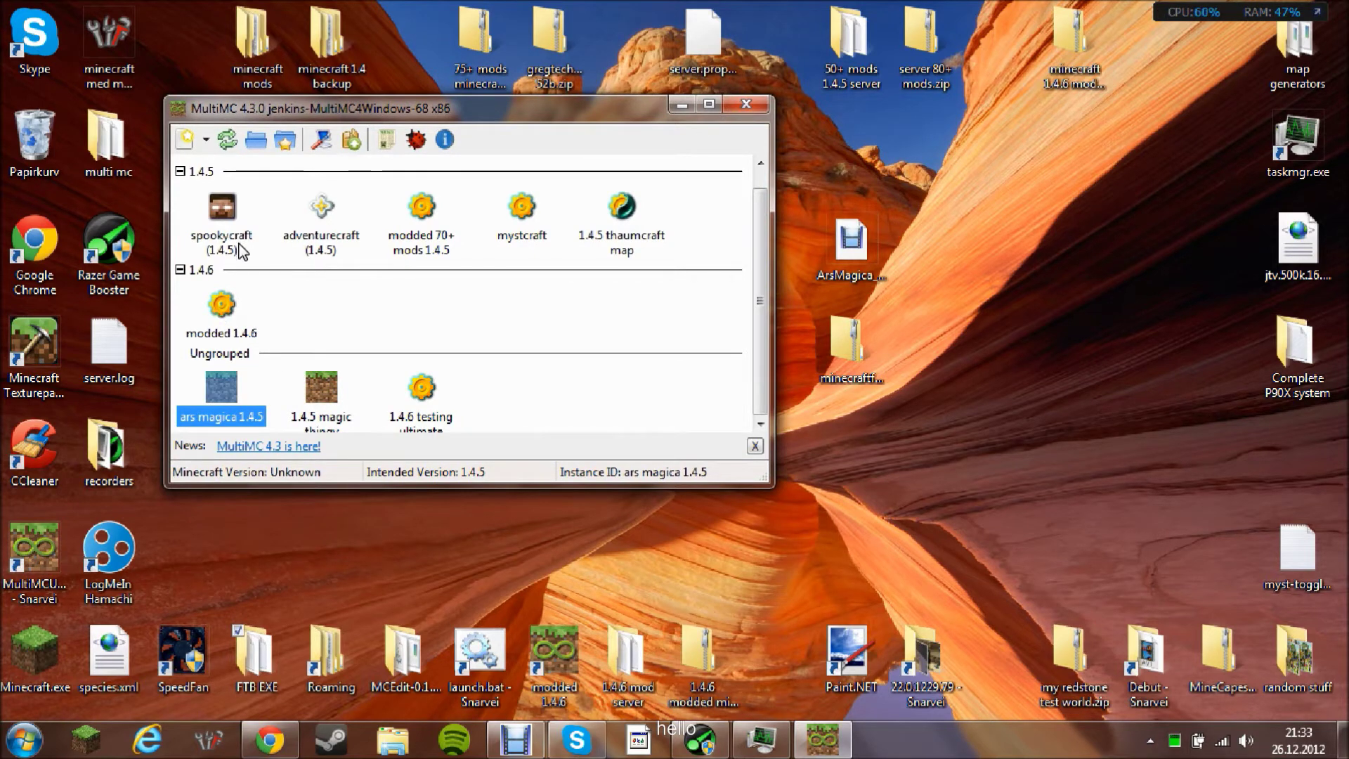
right_click(214, 390)
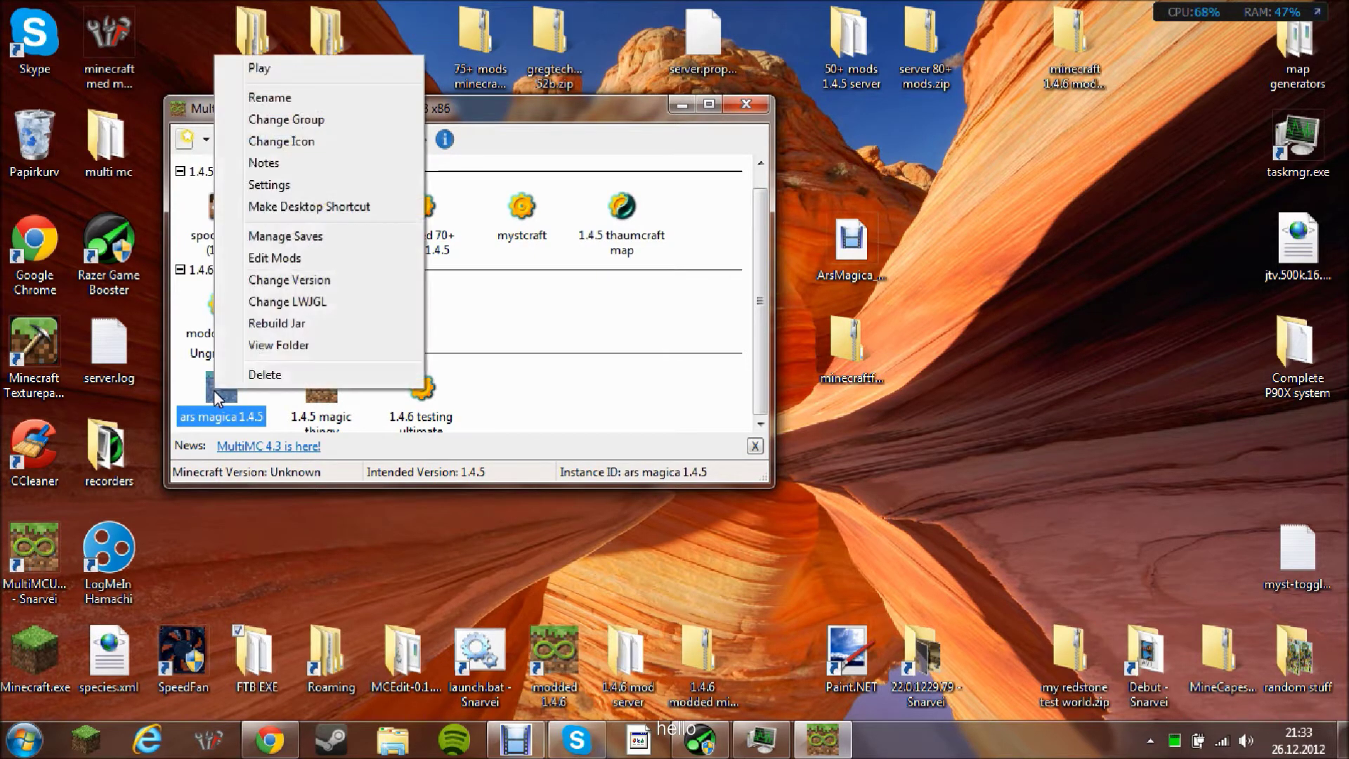
click(287, 257)
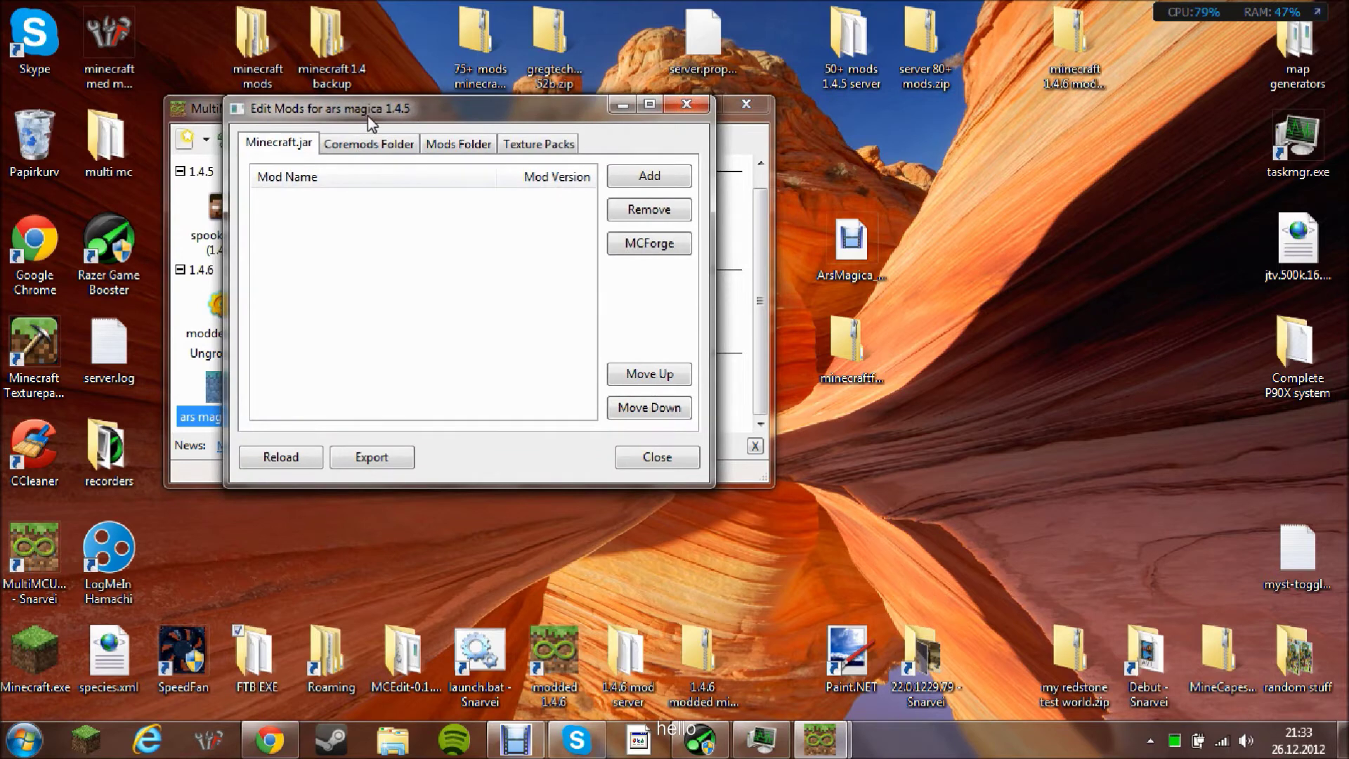
drag(367, 111, 314, 377)
drag(330, 276, 357, 162)
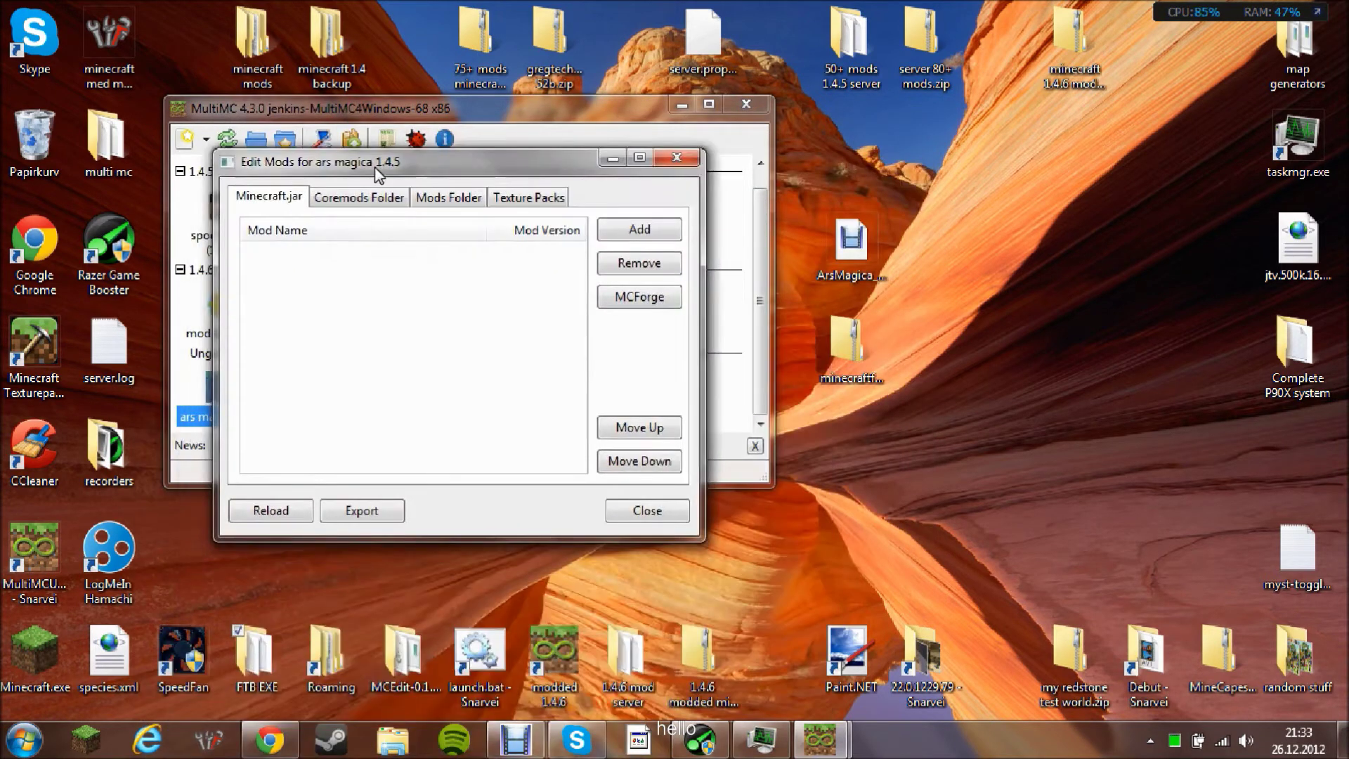
click(862, 351)
drag(863, 352, 388, 319)
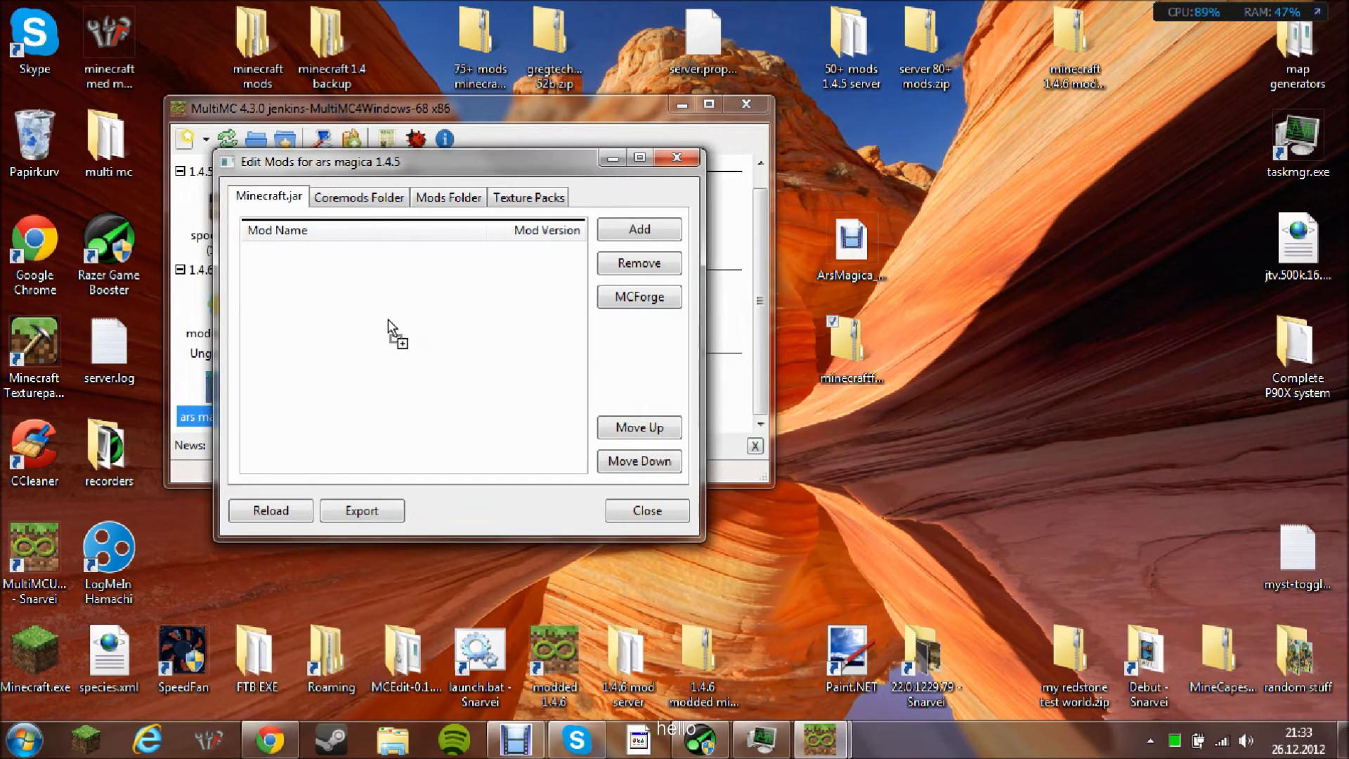
click(288, 253)
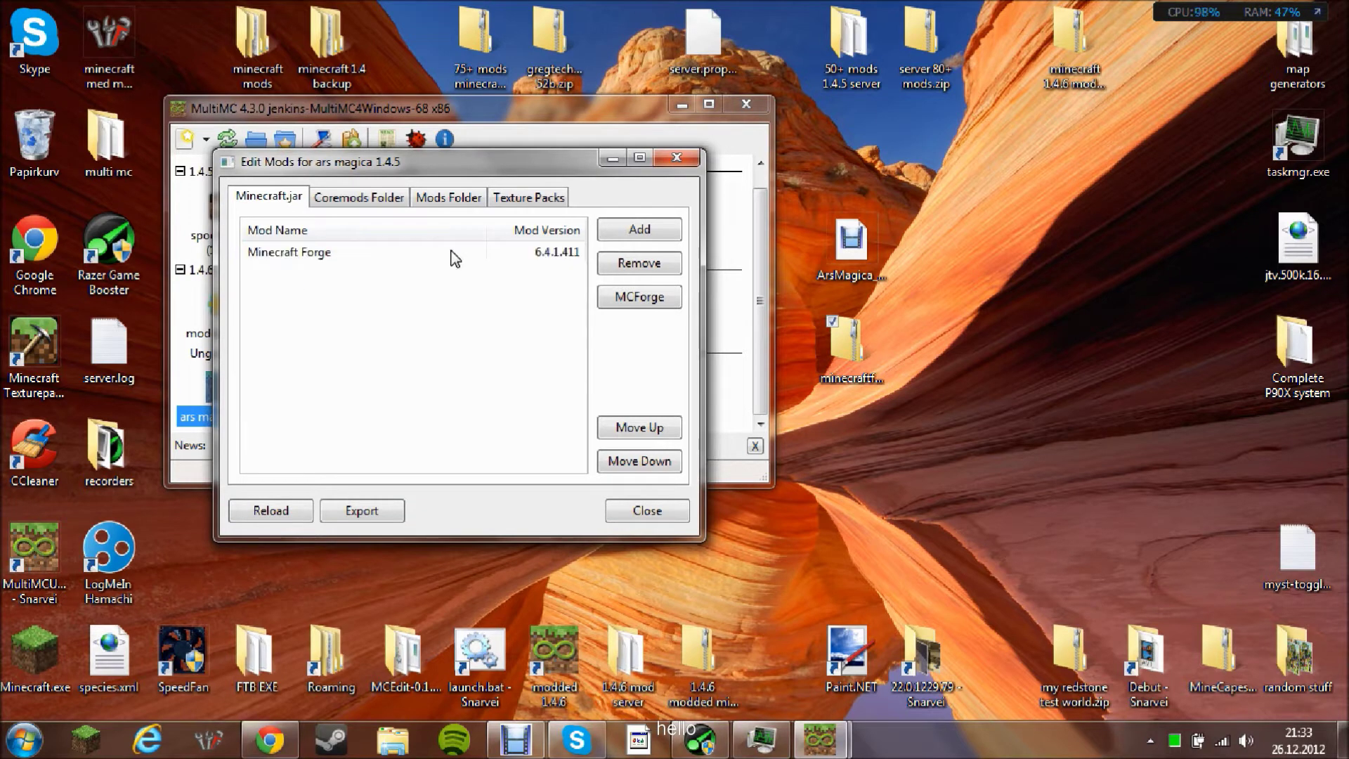
click(676, 157)
- Launch the ars magica 1.4.5 instance with the saved login, and open the multi mc desktop folder while the game loads
double_click(217, 402)
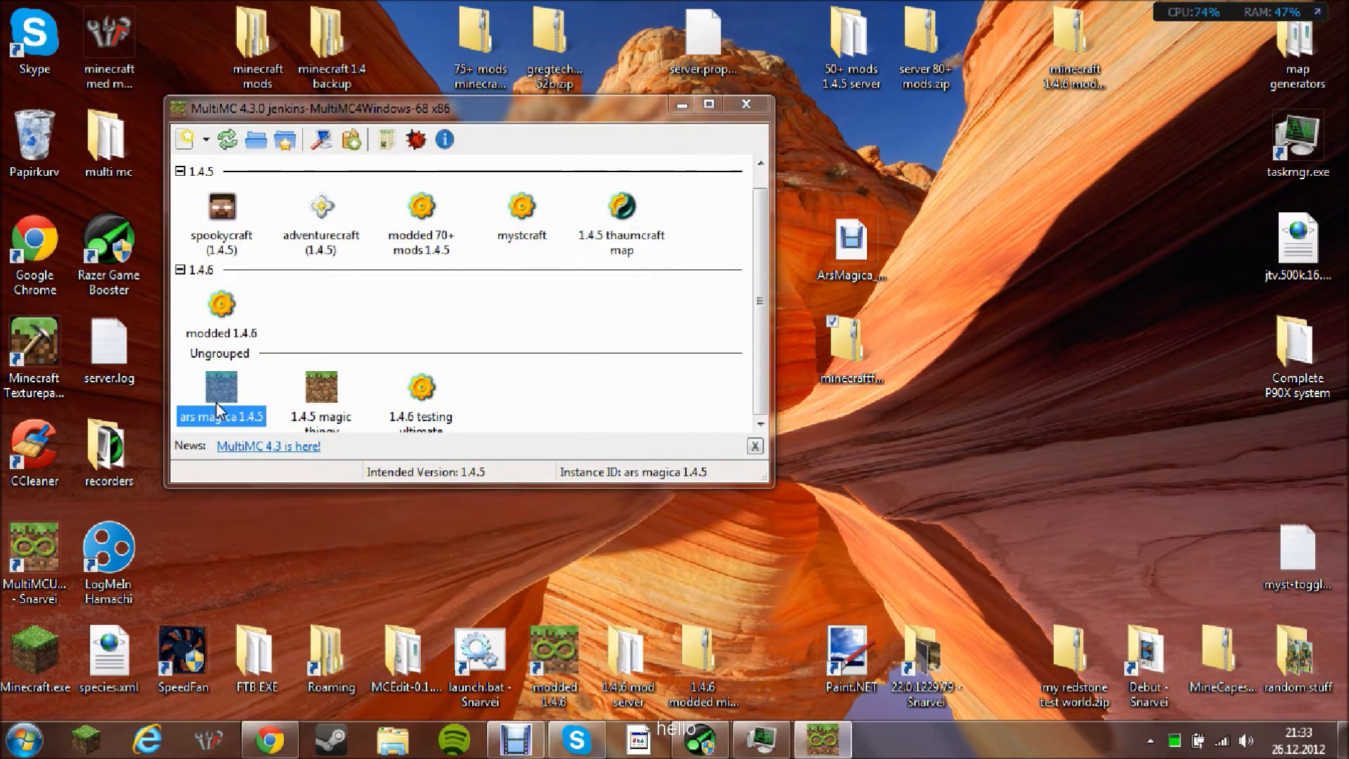
click(521, 357)
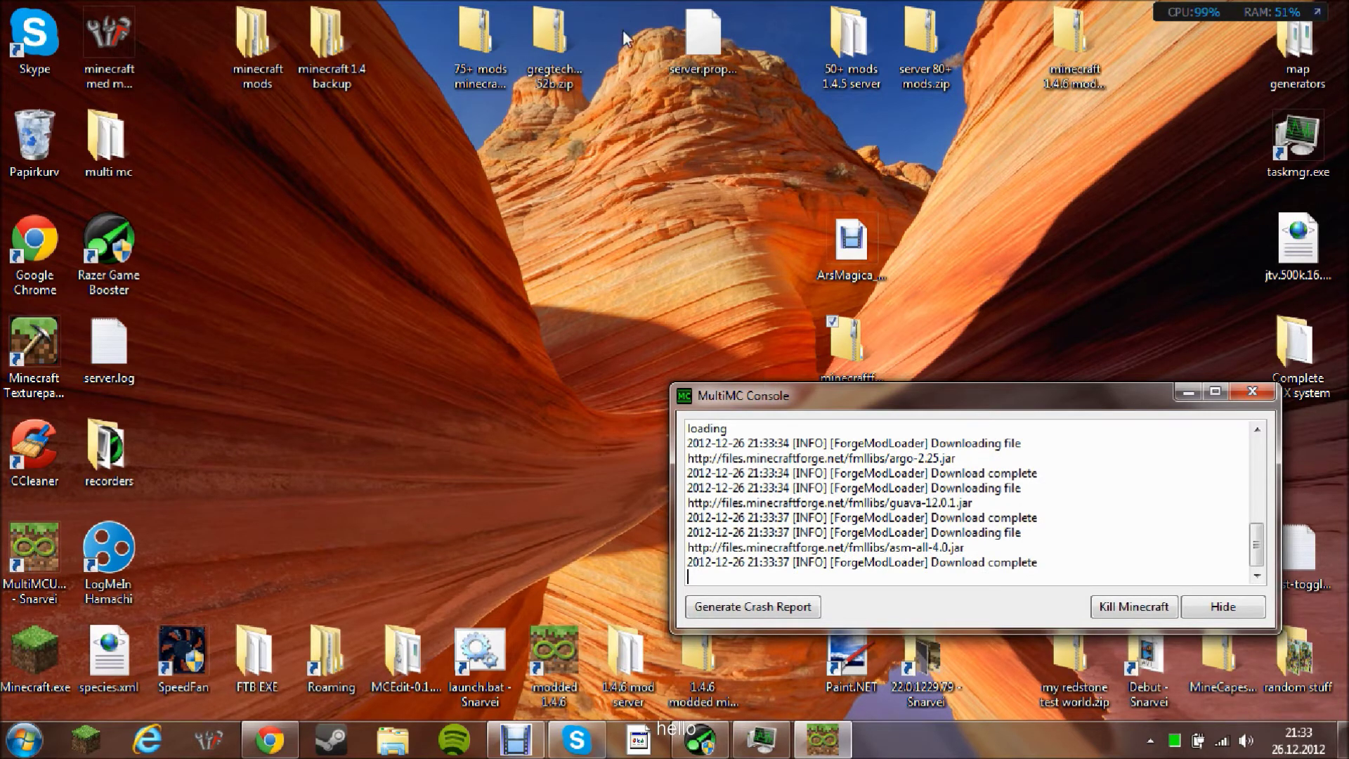
double_click(141, 156)
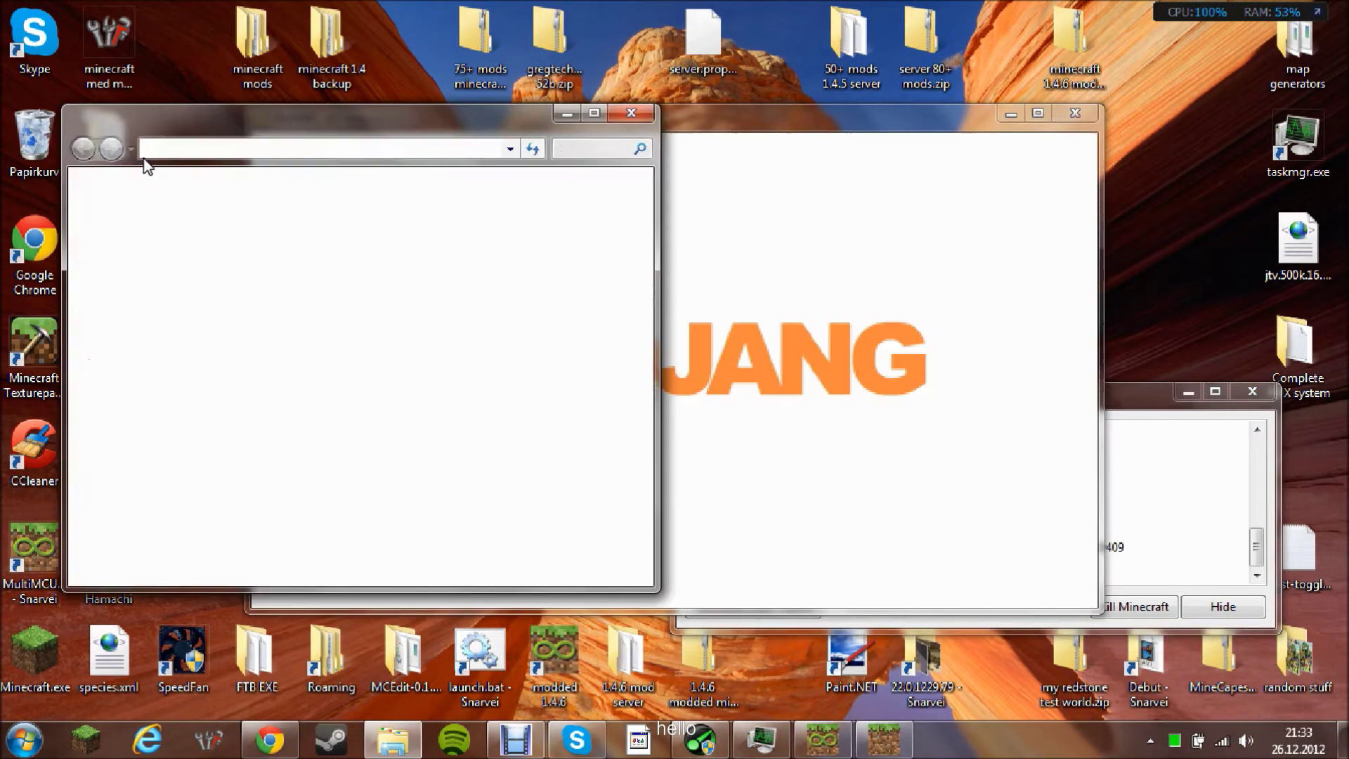
drag(502, 118, 485, 306)
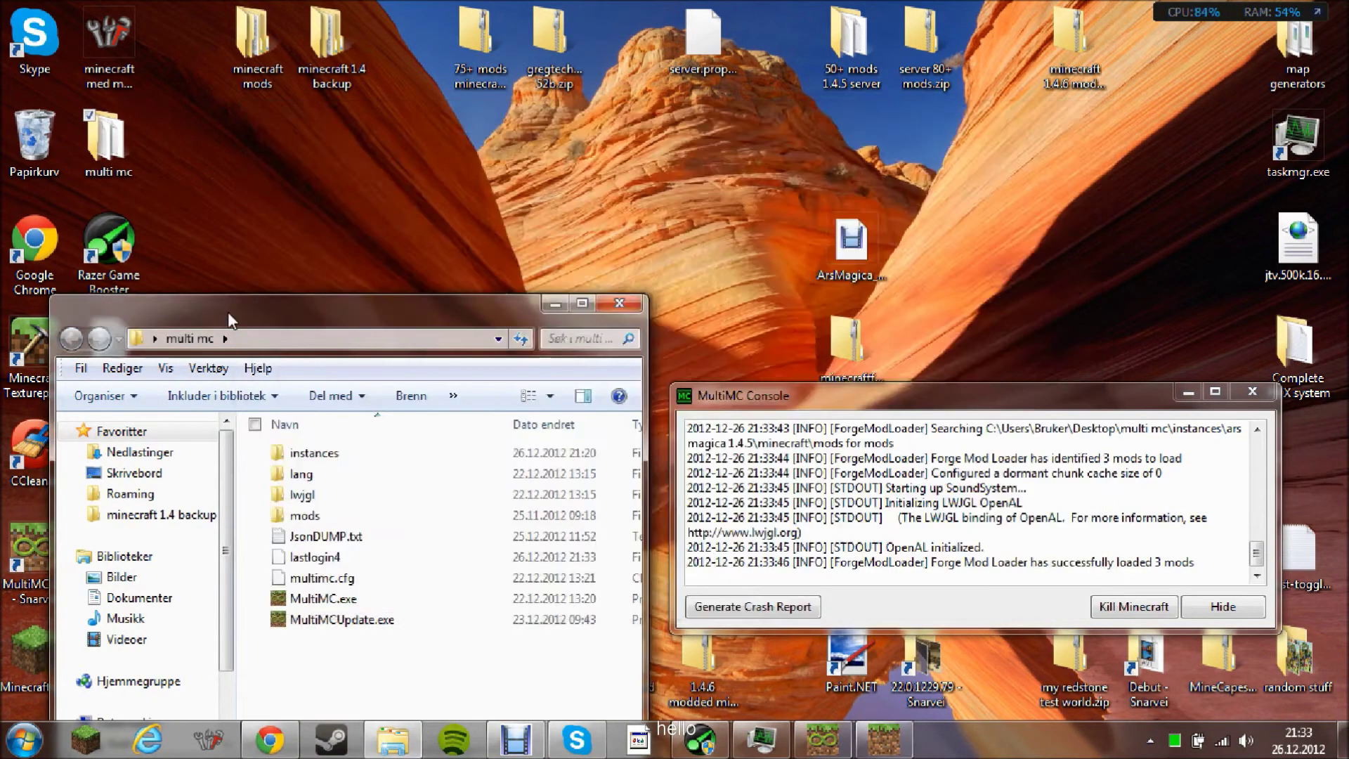
drag(229, 314, 318, 230)
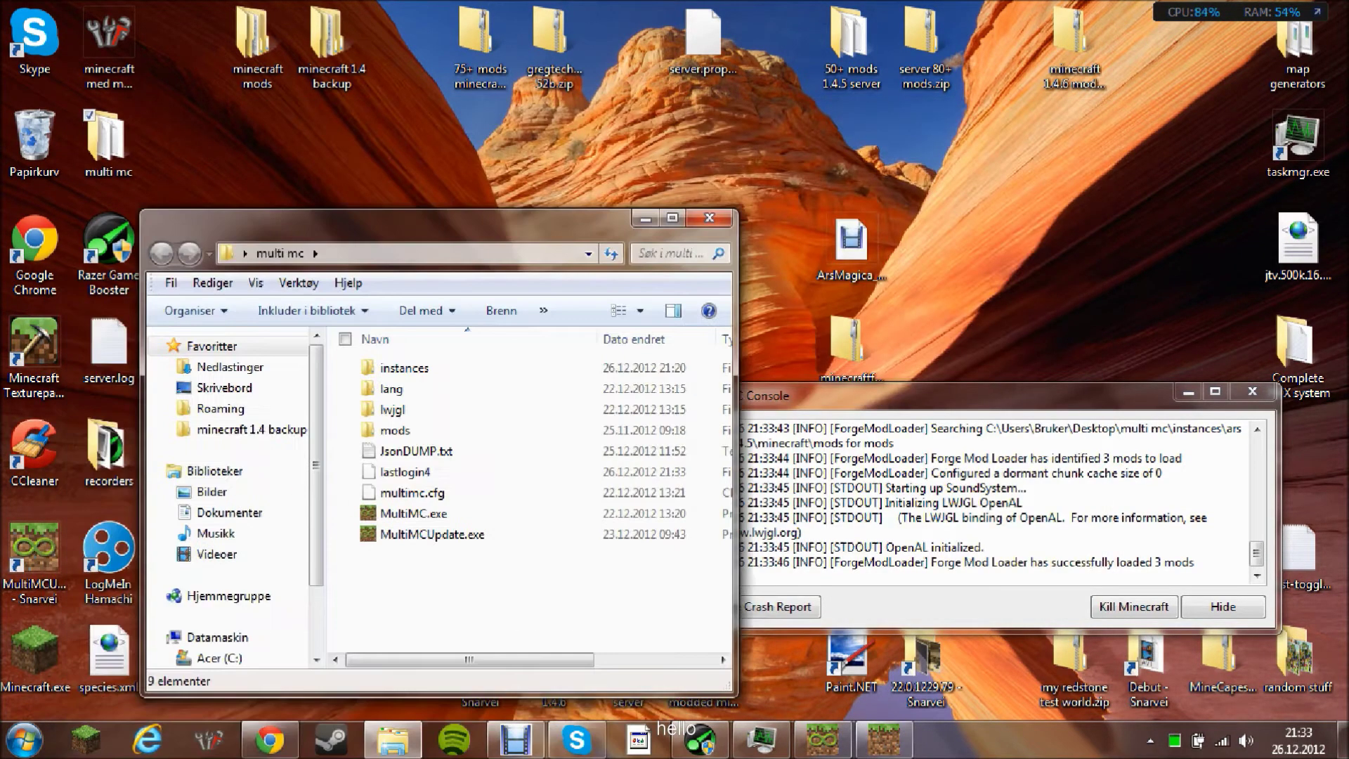
- Switch to the Minecraft window, quit the game, and clear the MultiMC window away from the multi mc folder
click(880, 746)
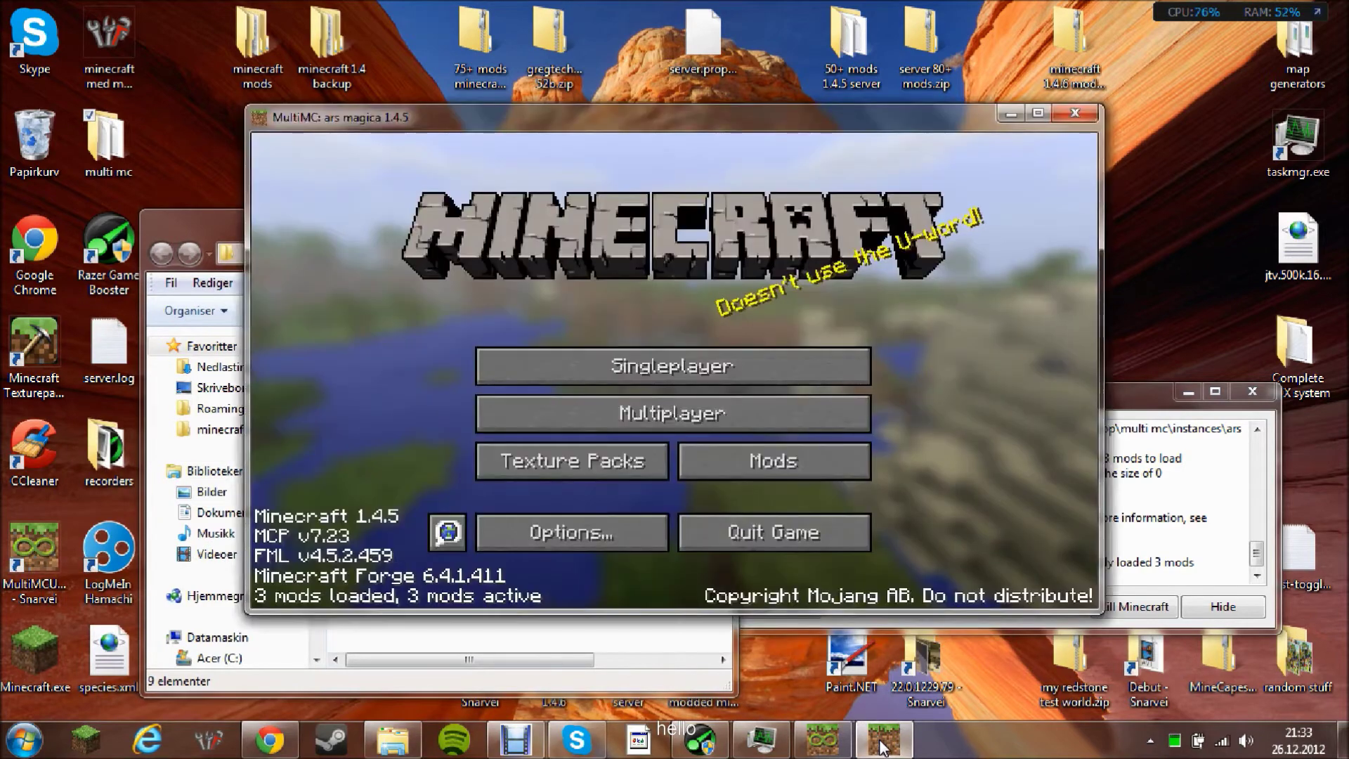
click(743, 548)
click(511, 175)
drag(465, 228, 458, 265)
click(681, 109)
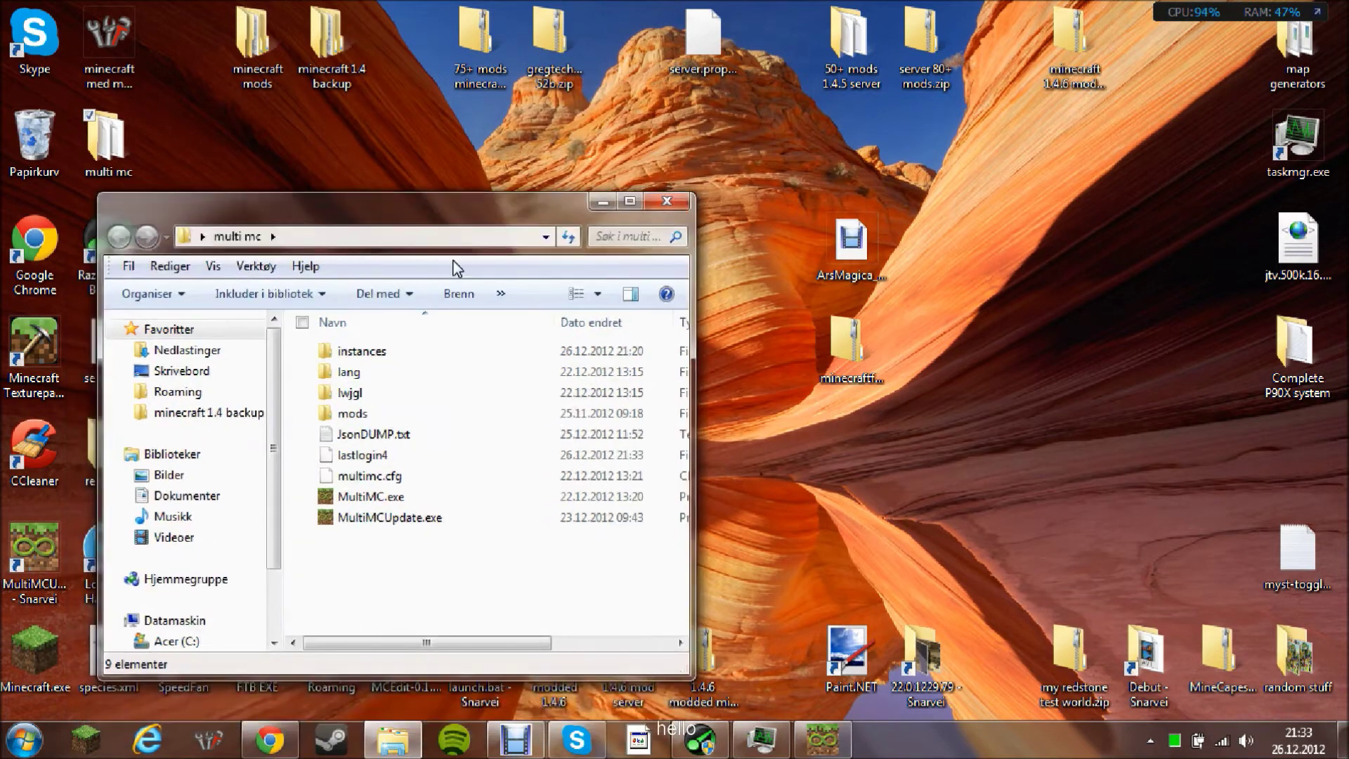
- Go to the minecraft folder of the ars magica 1.4.5 instance inside the multi mc instances folder
double_click(380, 359)
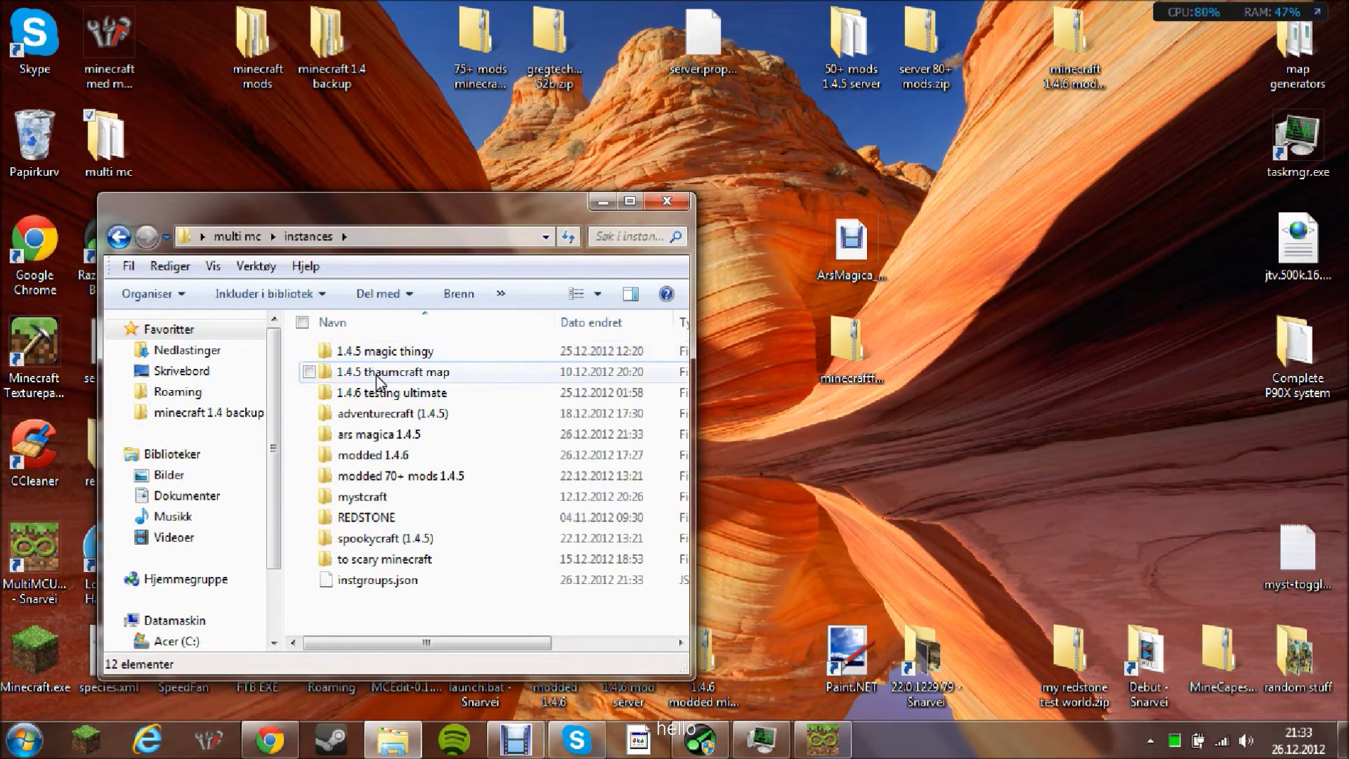
double_click(407, 434)
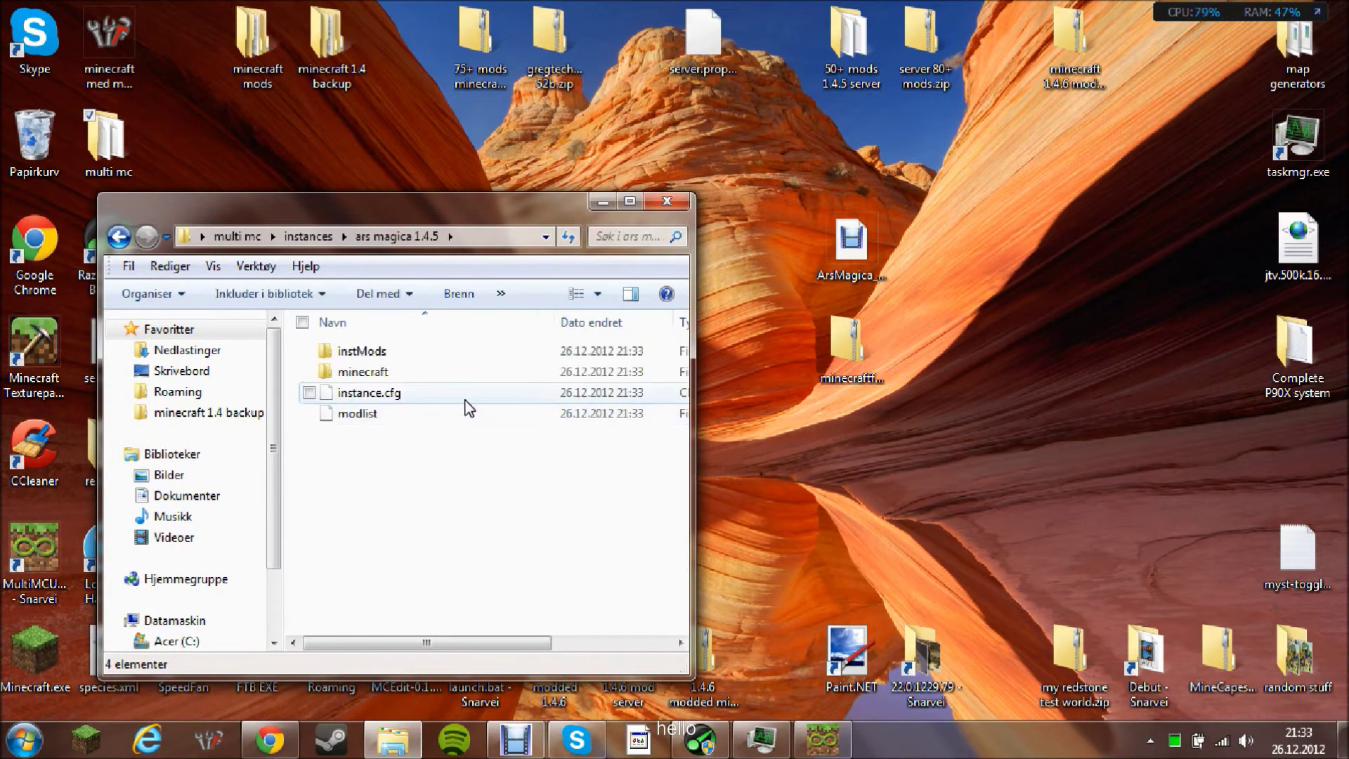
drag(444, 208, 456, 146)
double_click(401, 310)
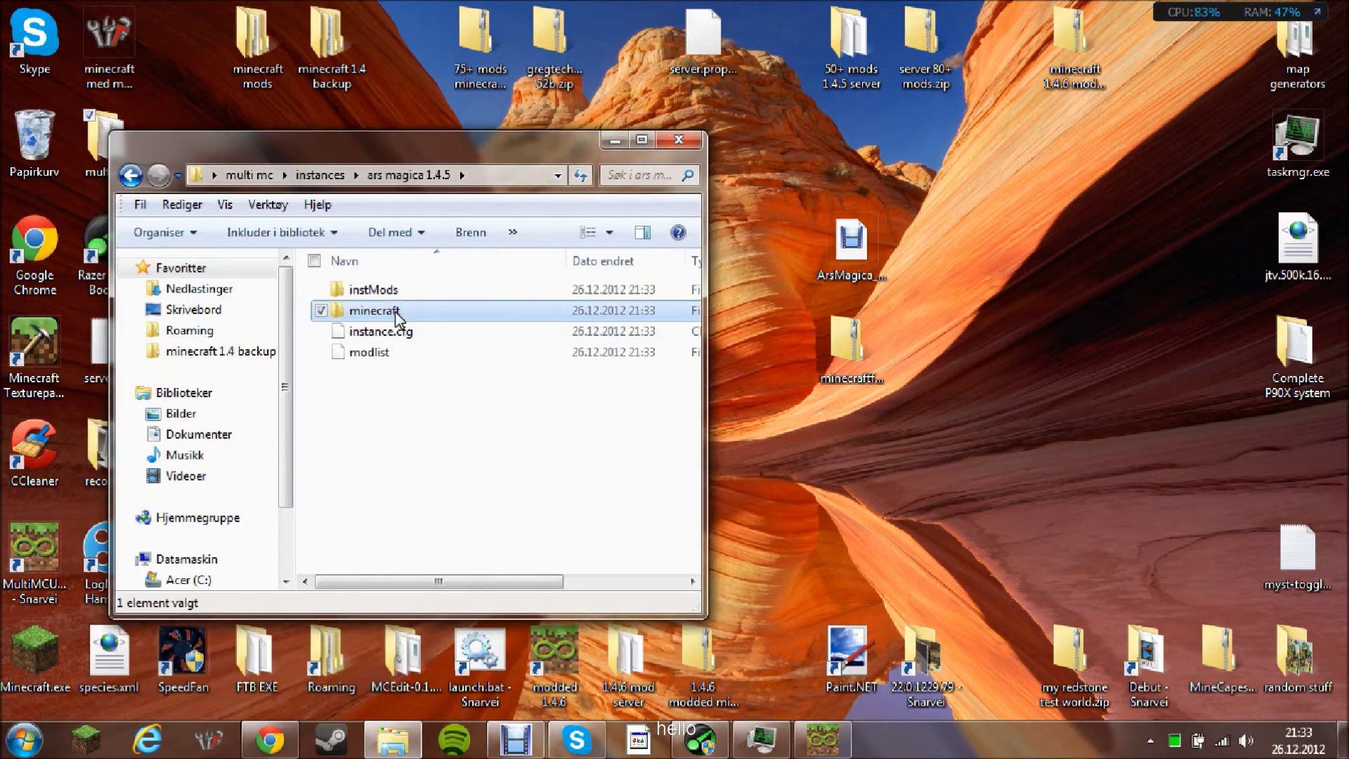
- Open the ArsMagica_Open_Beta_RC_5.24.698.7z archive in 7-Zip beside the instance folder and enter its inner ArsMagica folder
right_click(830, 254)
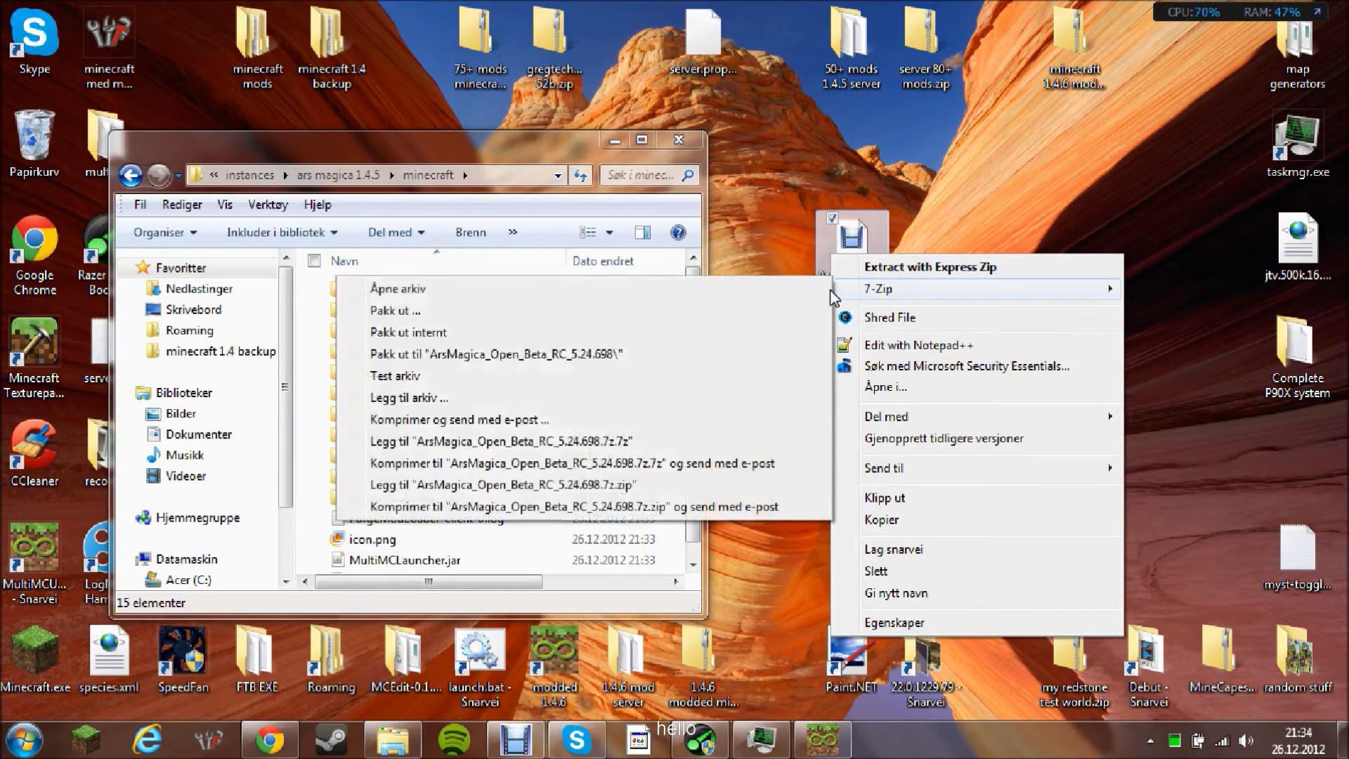
click(815, 281)
drag(753, 137, 753, 355)
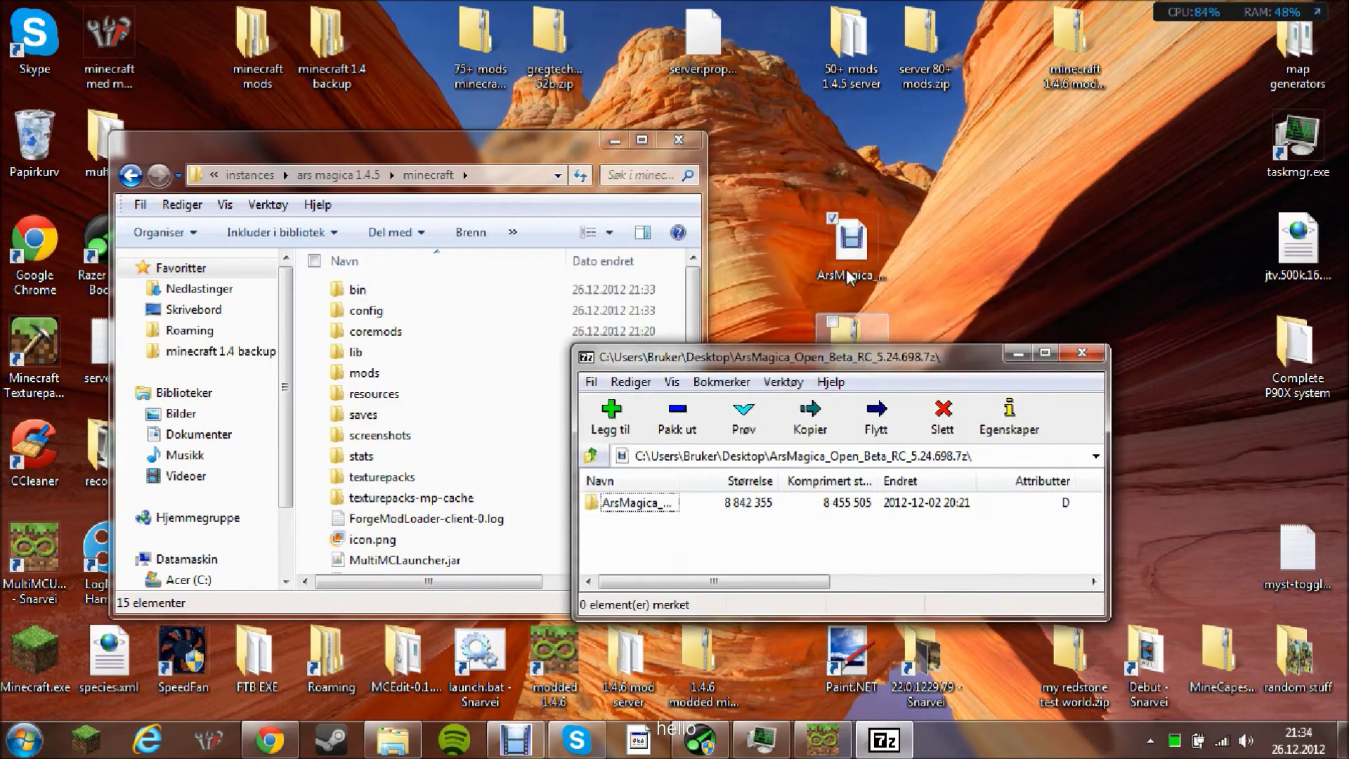
double_click(630, 502)
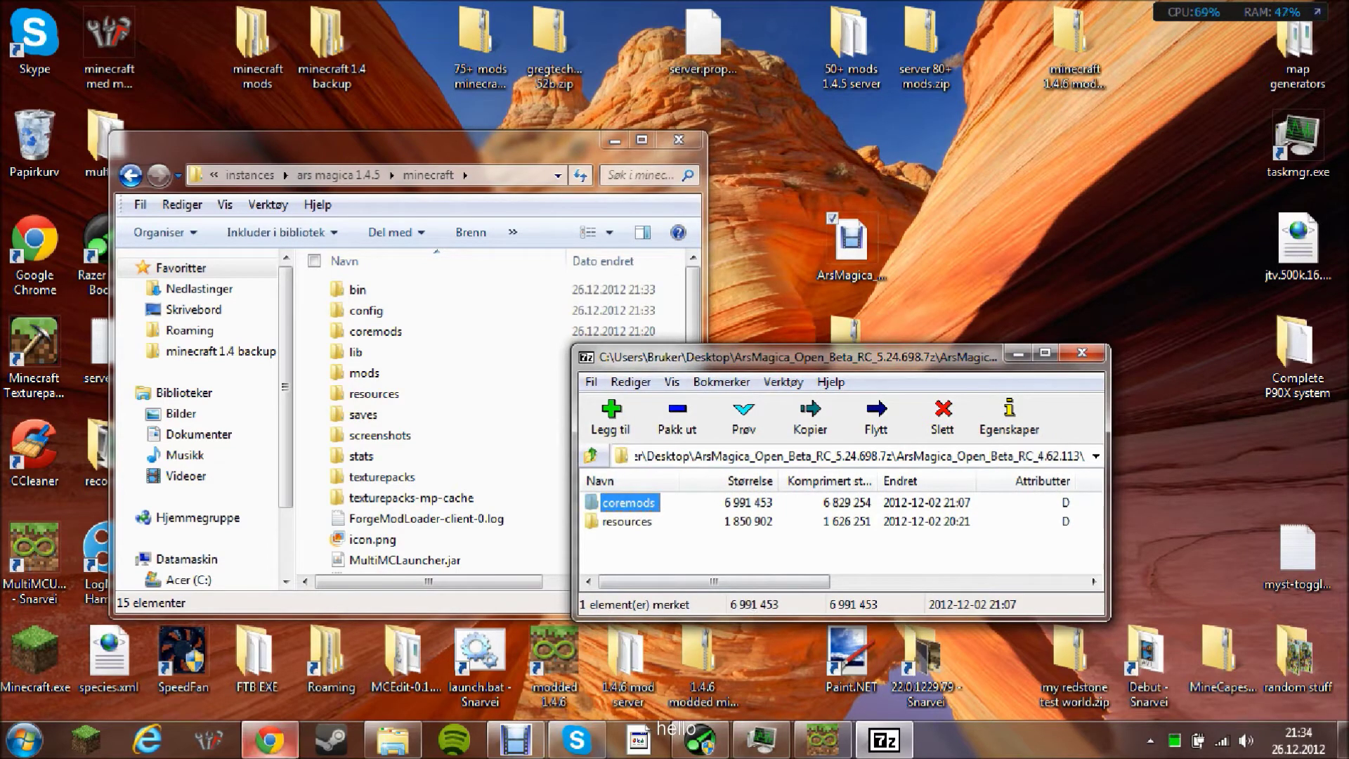
- Switch to Chrome to view the Ars Magica forum topic and the adf.ly download page, and return to the archive
click(273, 749)
click(730, 13)
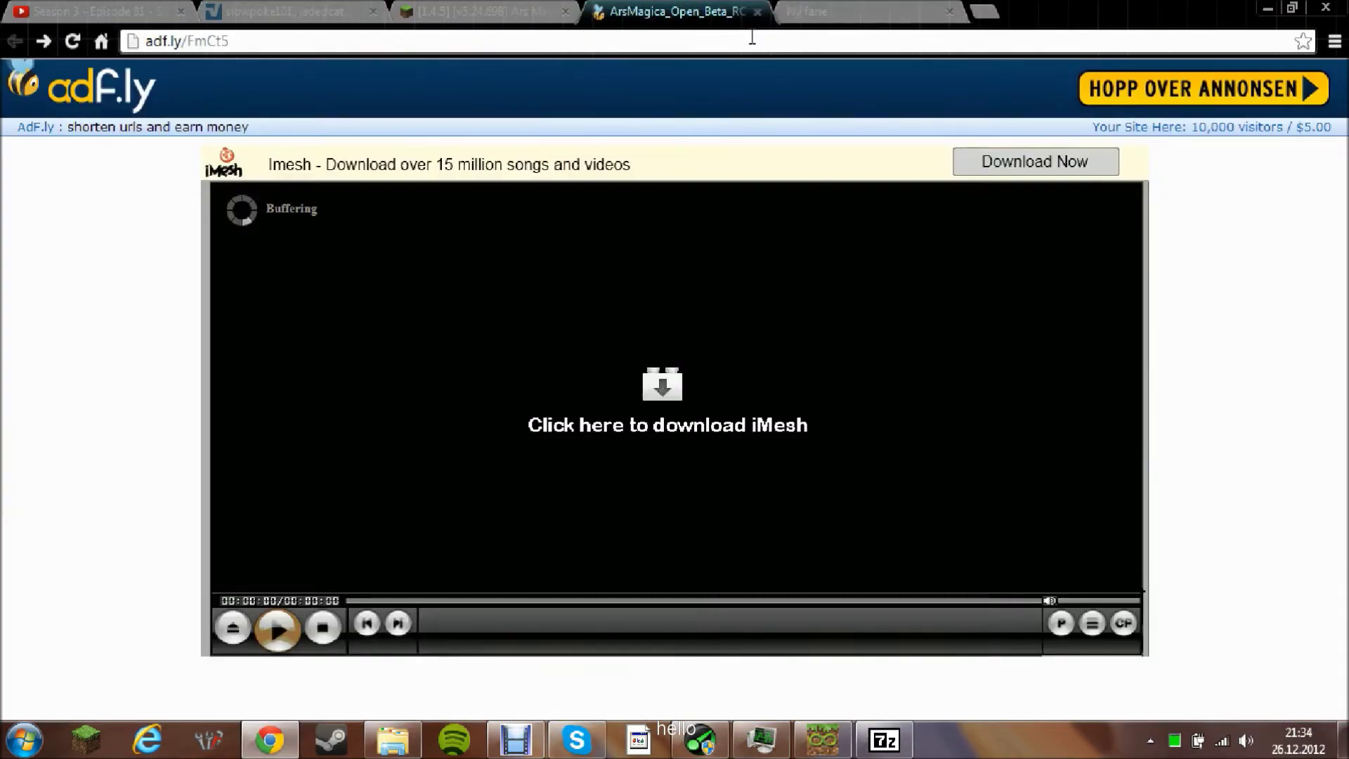
click(484, 9)
scroll(653, 383, up, 8)
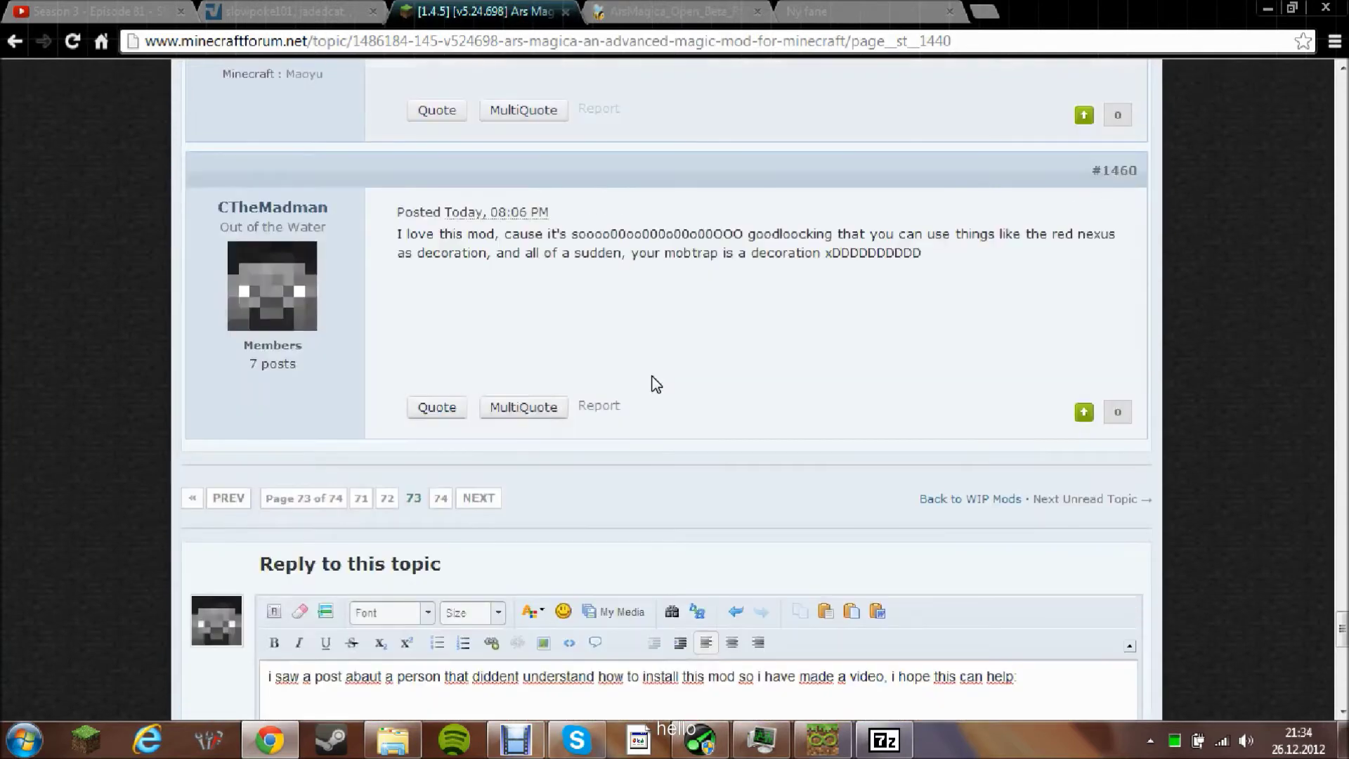
scroll(654, 382, down, 6)
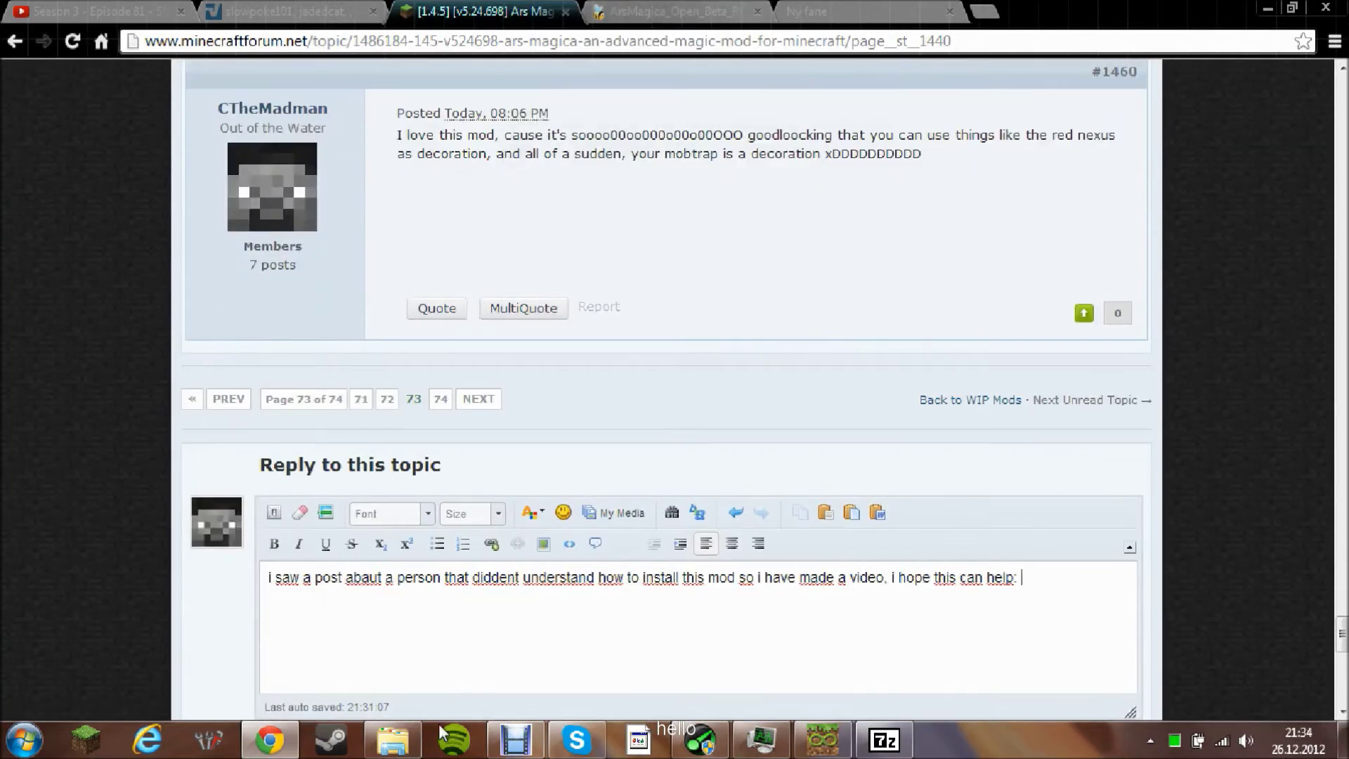
click(668, 11)
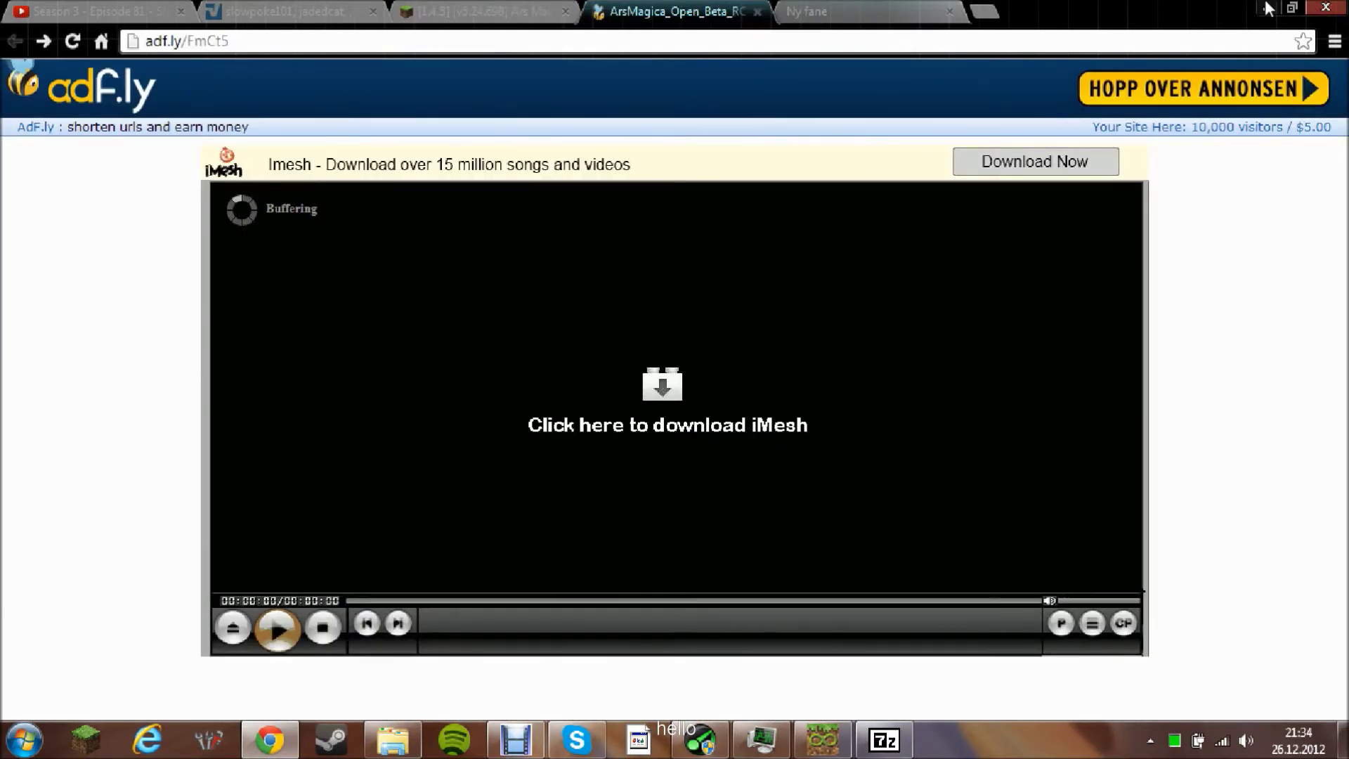
click(1325, 8)
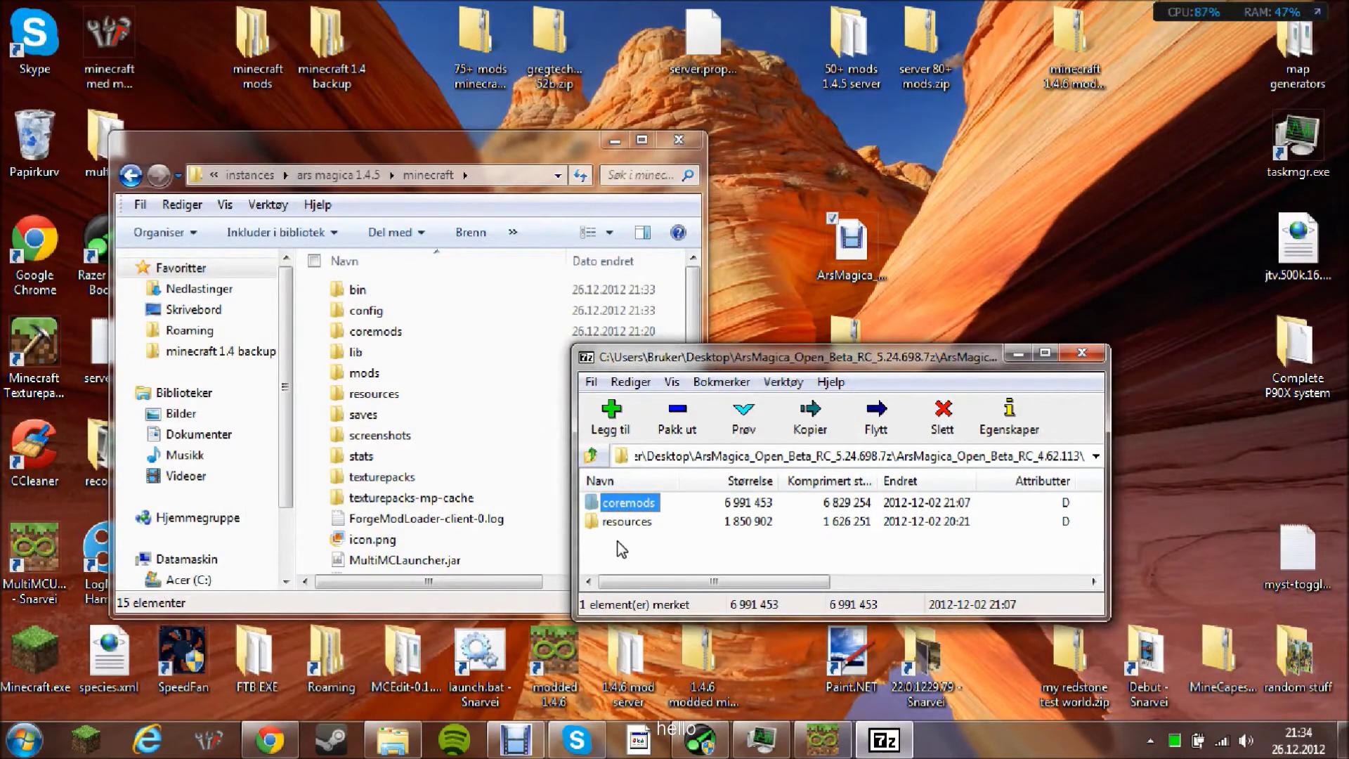
- Extract the coremods and resources folders into the instance's minecraft folder, merging with the existing ones, and close both windows
shift+click(627, 516)
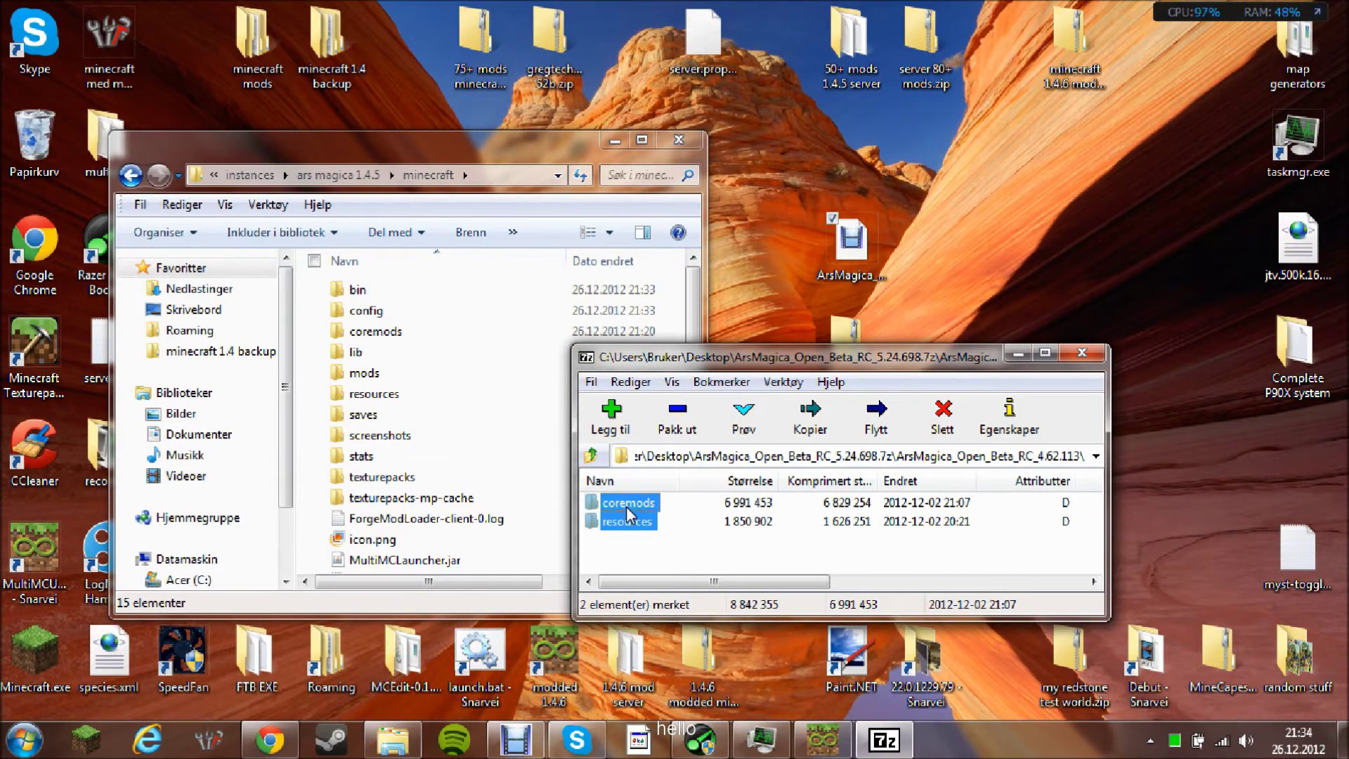
drag(641, 497, 317, 383)
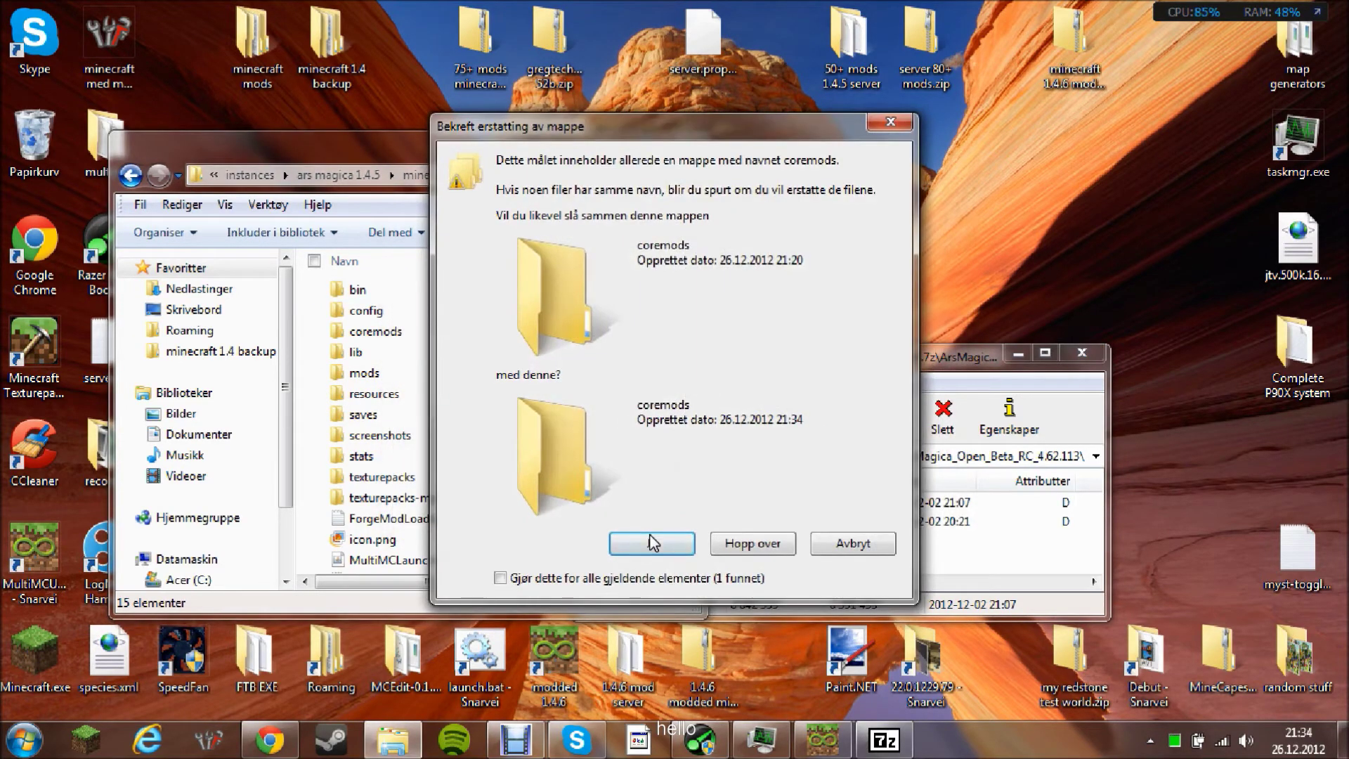
click(652, 543)
click(649, 544)
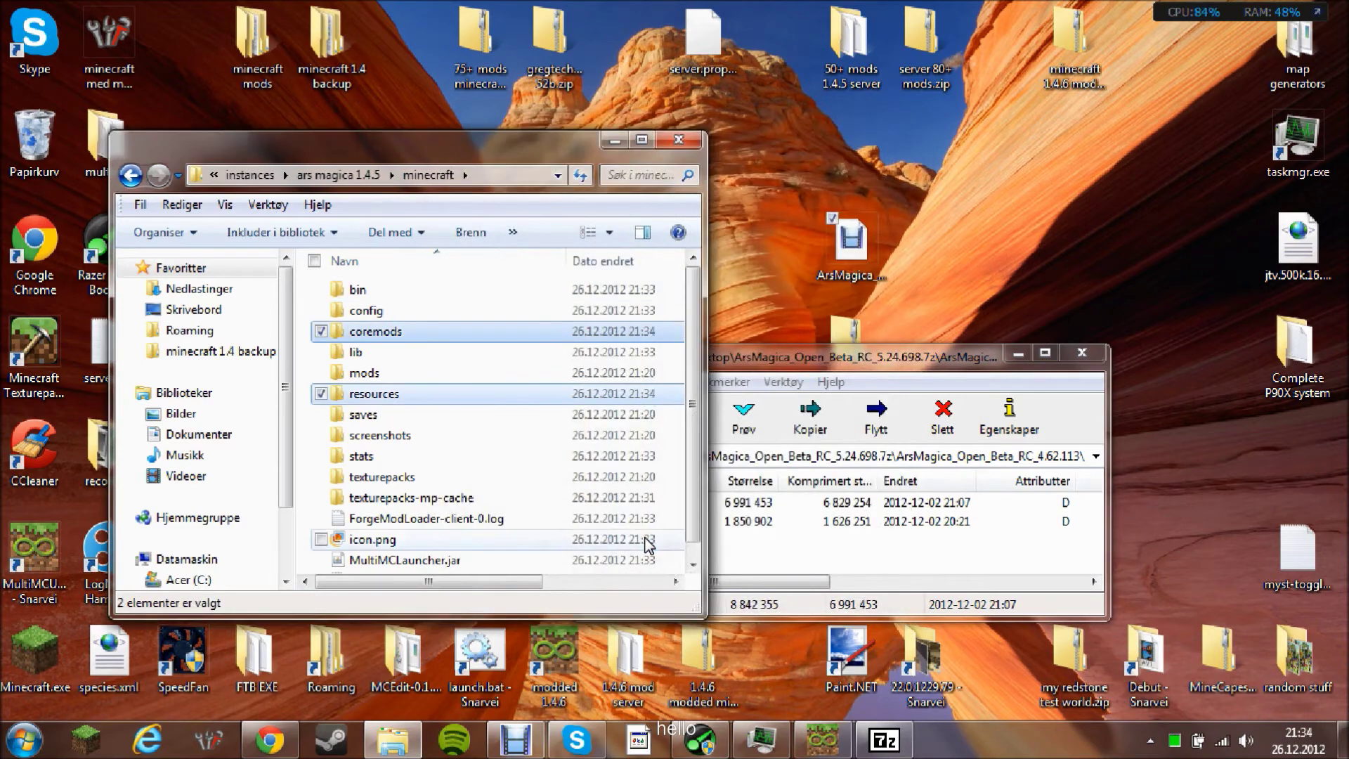
click(680, 140)
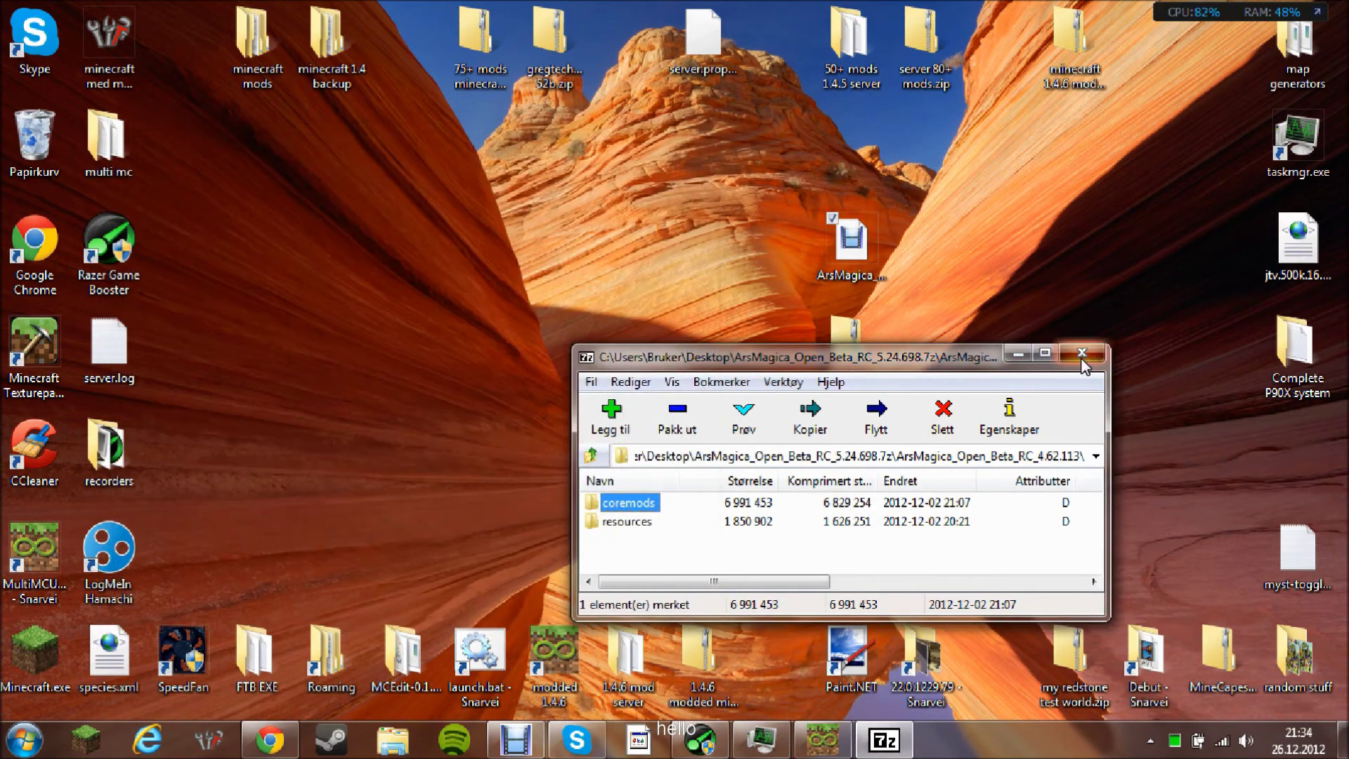
click(1082, 353)
- Launch the ars magica 1.4.5 instance from MultiMC with the remembered login, wait for the main menu, and close the game and MultiMC
click(838, 740)
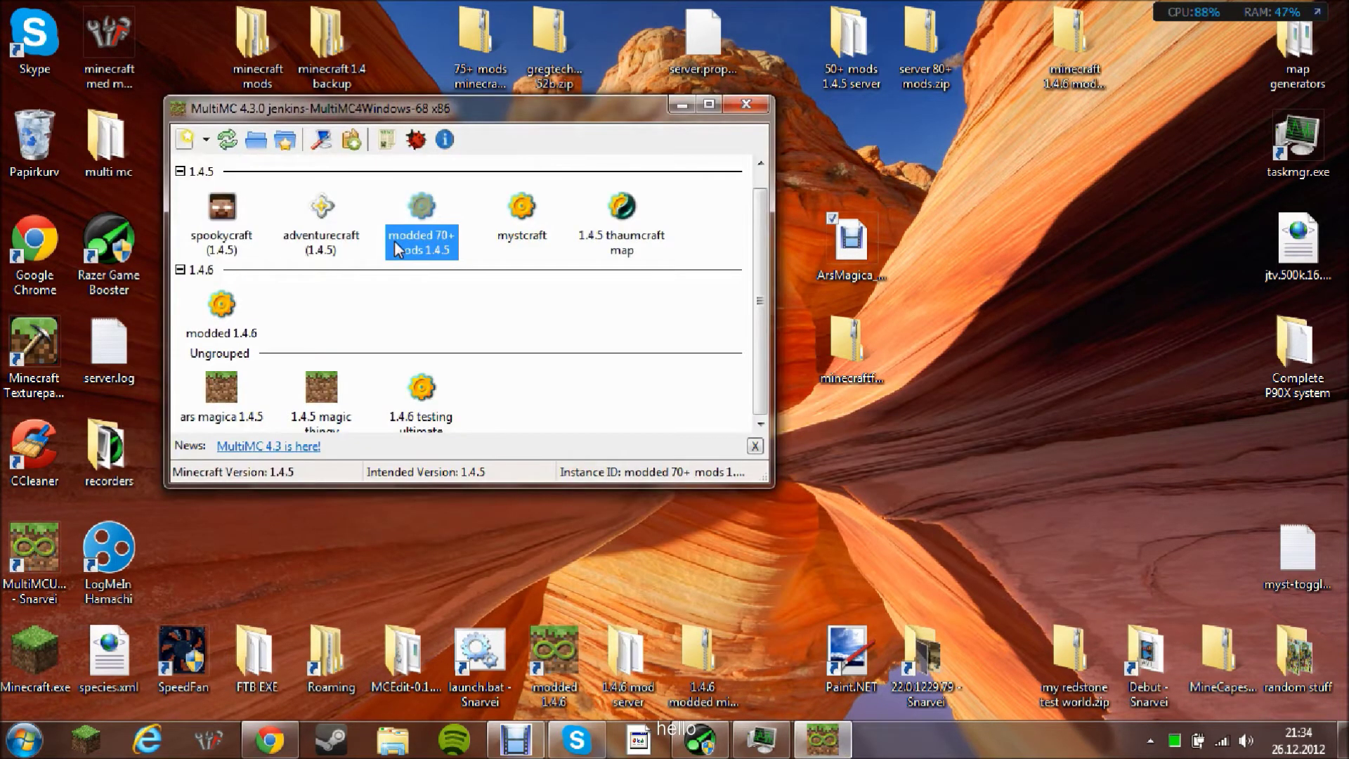
double_click(229, 404)
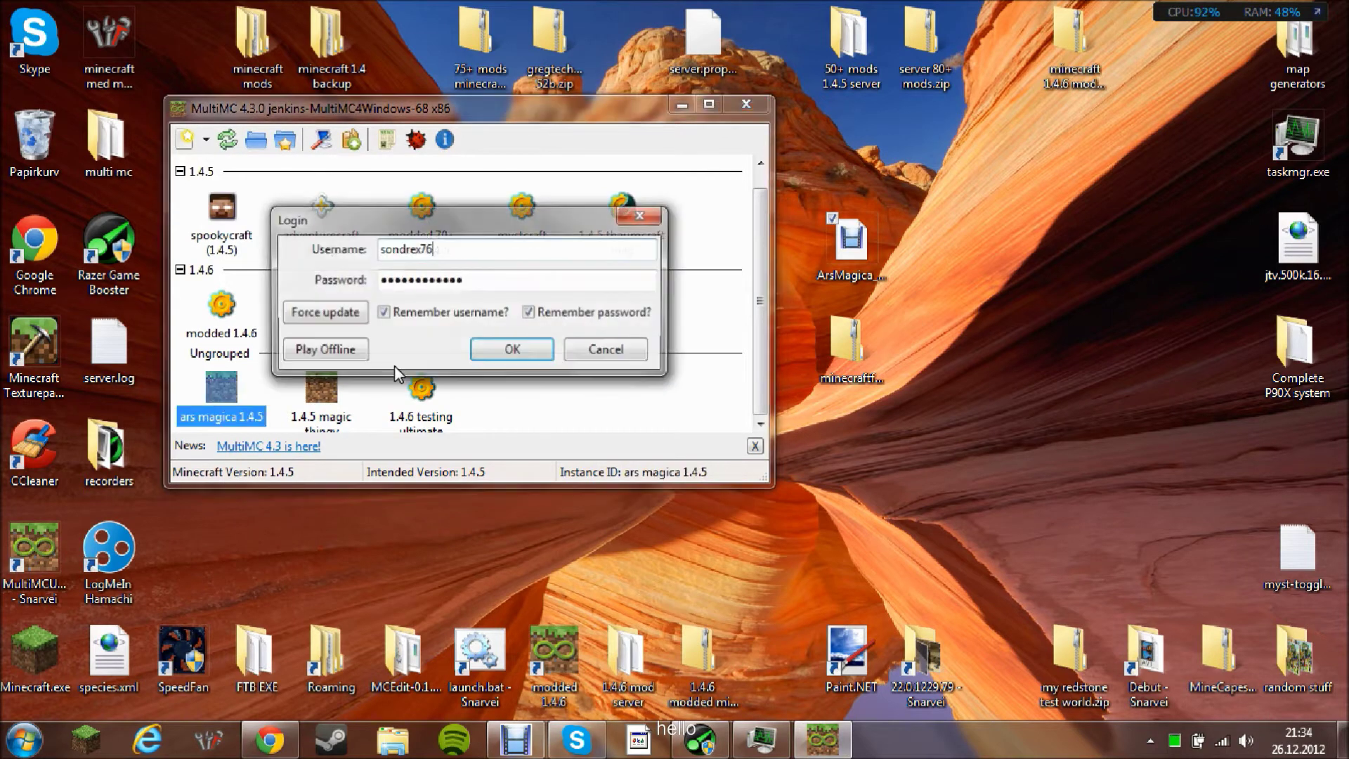
click(512, 347)
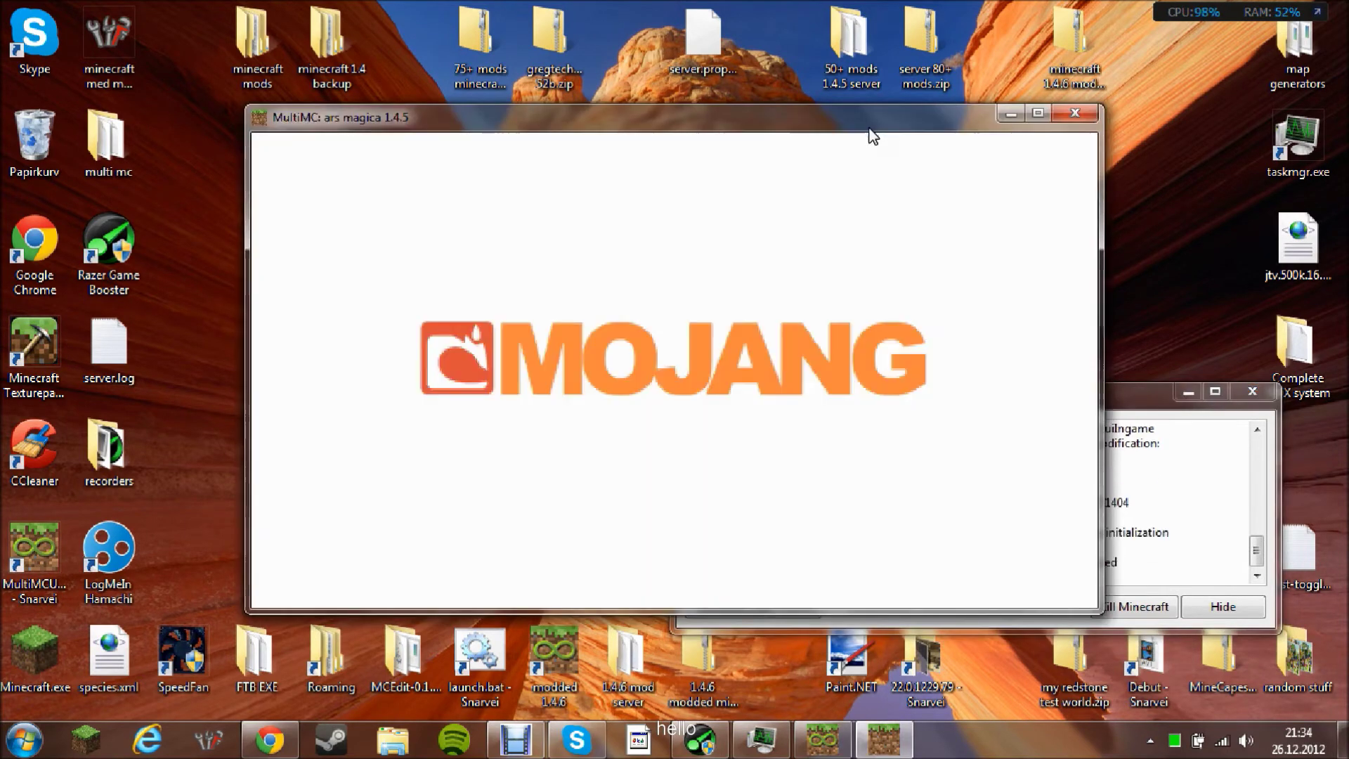
drag(869, 127, 575, 581)
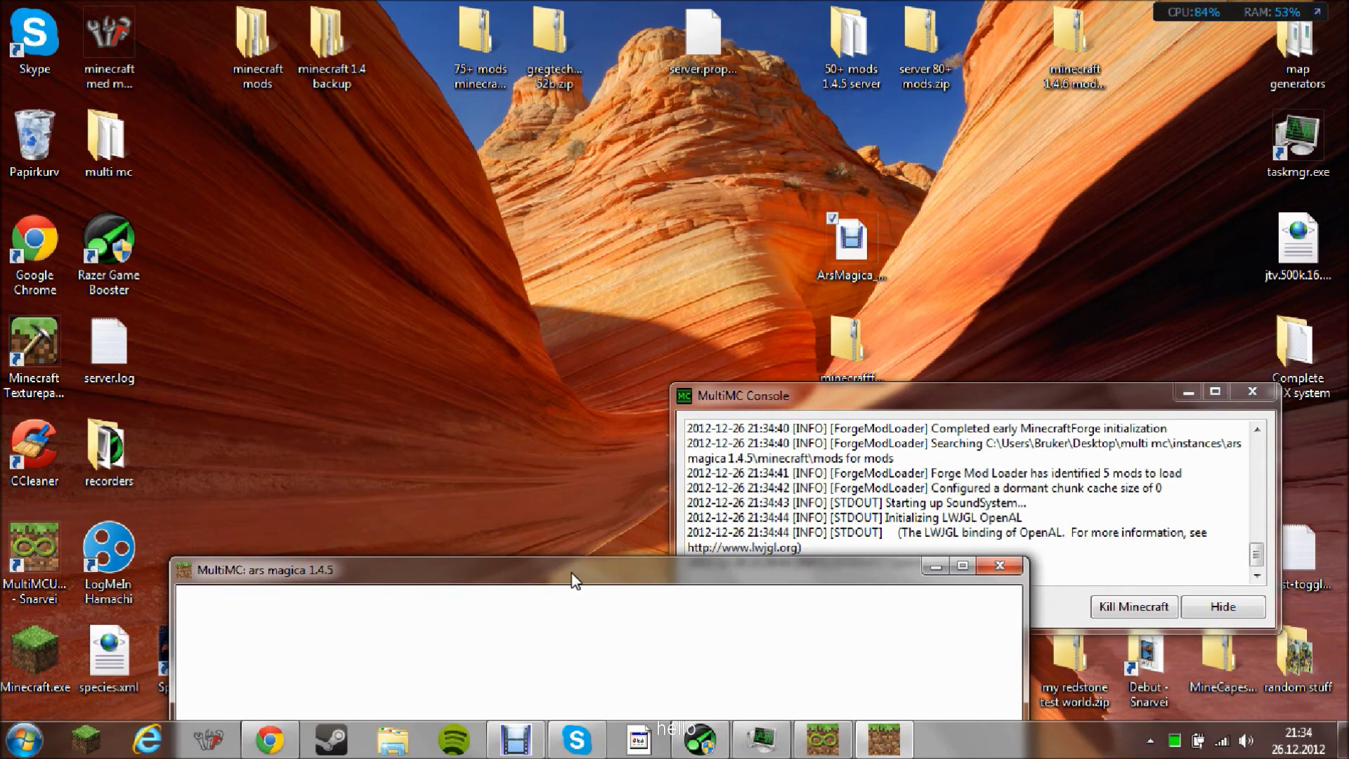
drag(575, 581, 723, 209)
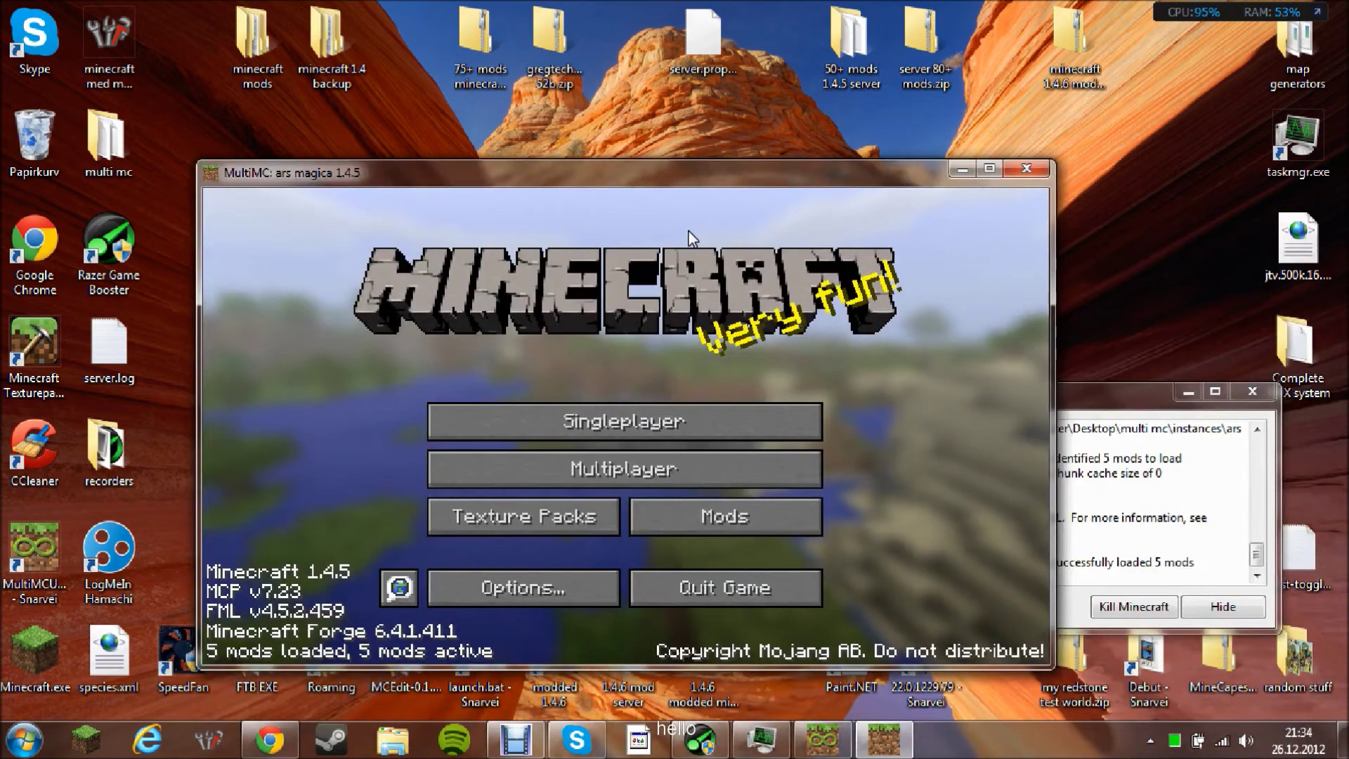
click(1015, 166)
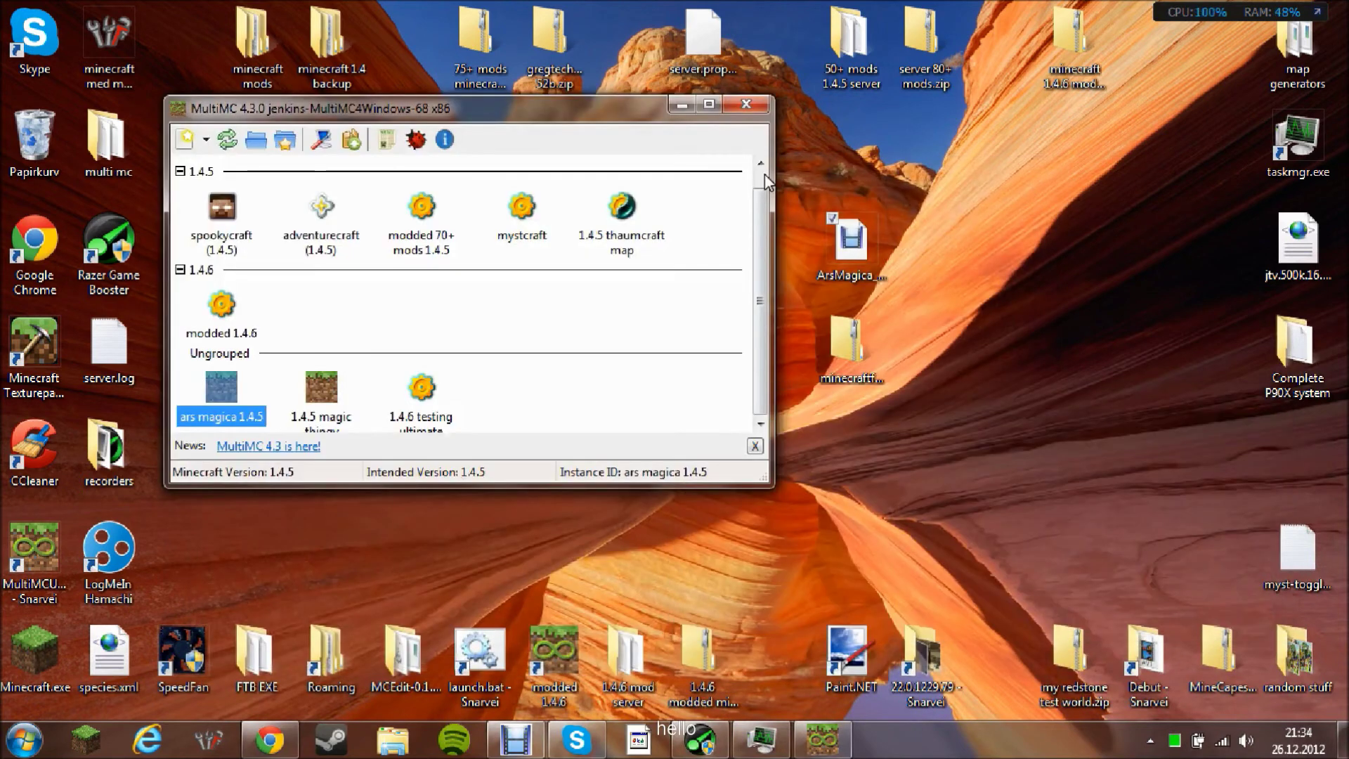
click(768, 105)
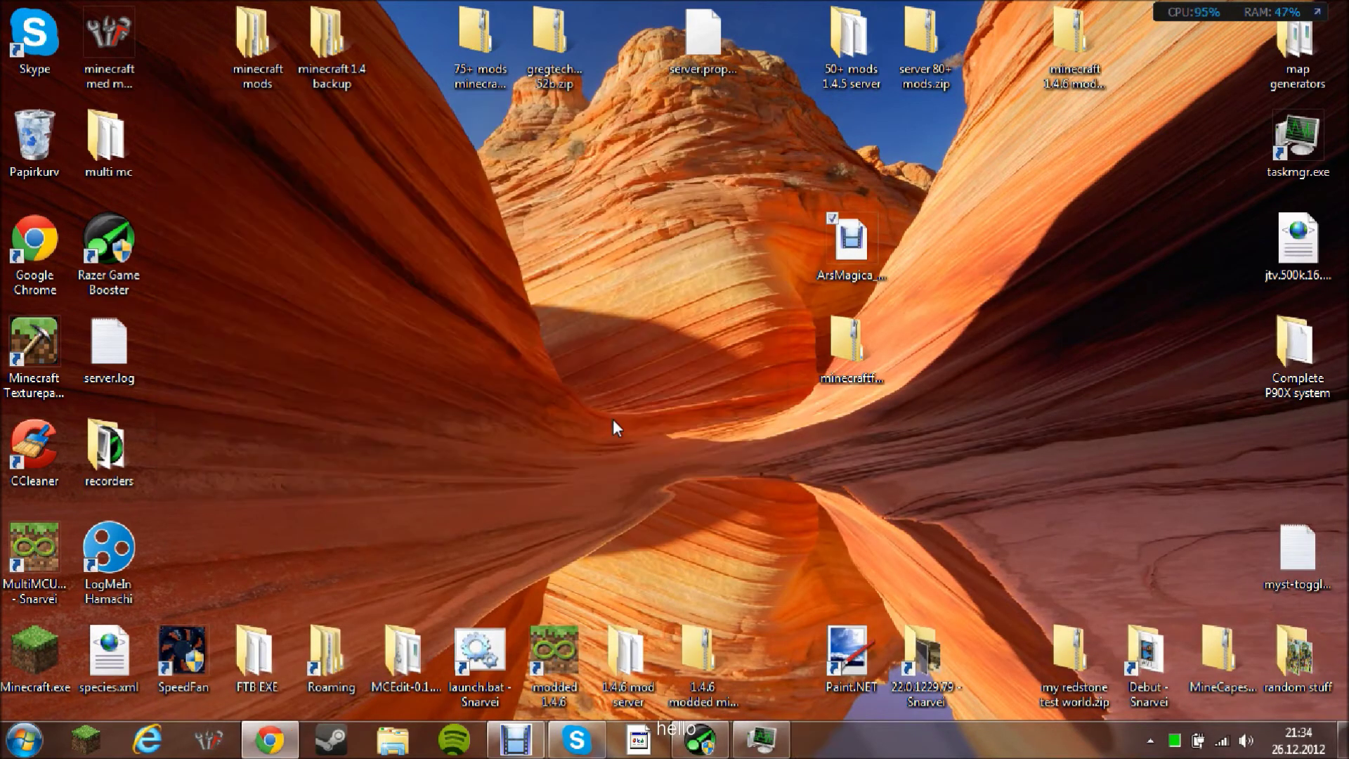
- Go to the minecraft folder of the Magic_World pack inside the FTB EXE folder on the desktop
double_click(260, 640)
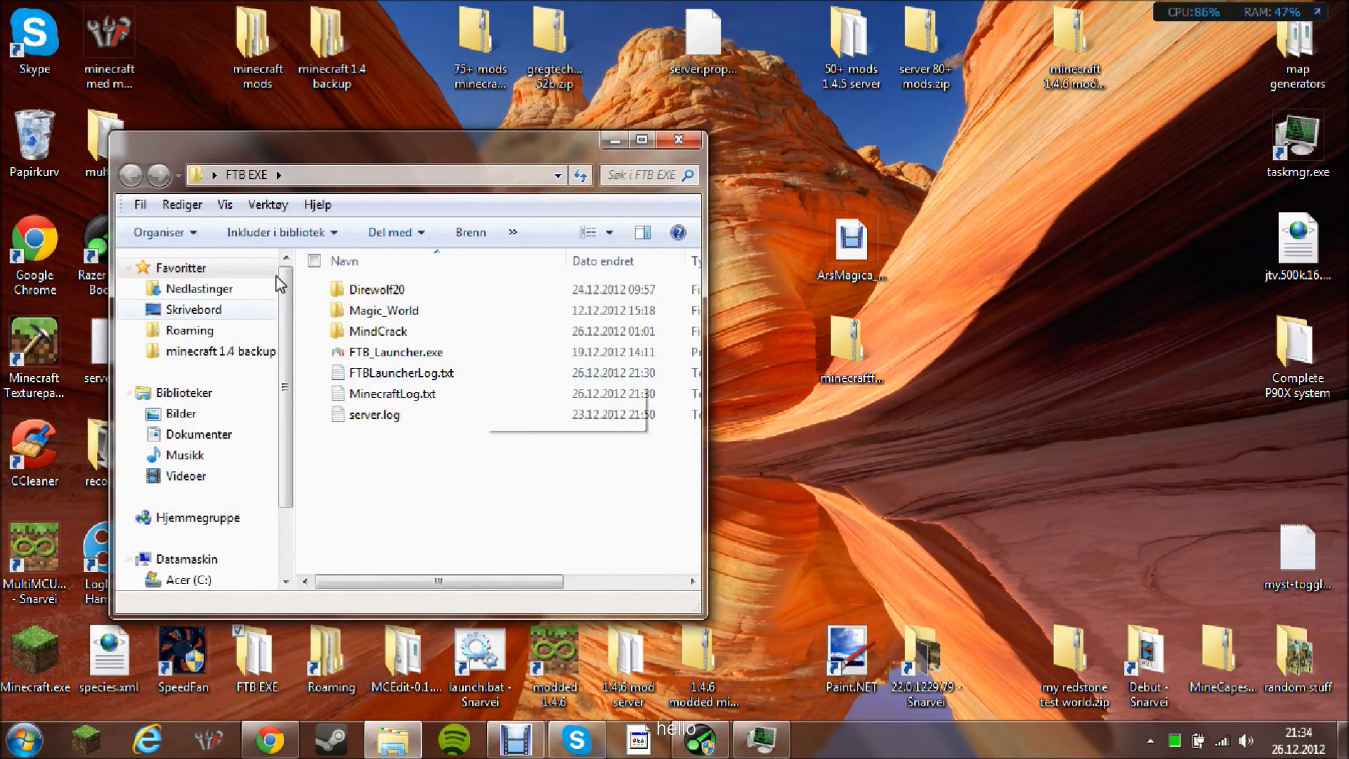
double_click(390, 310)
drag(419, 163, 479, 222)
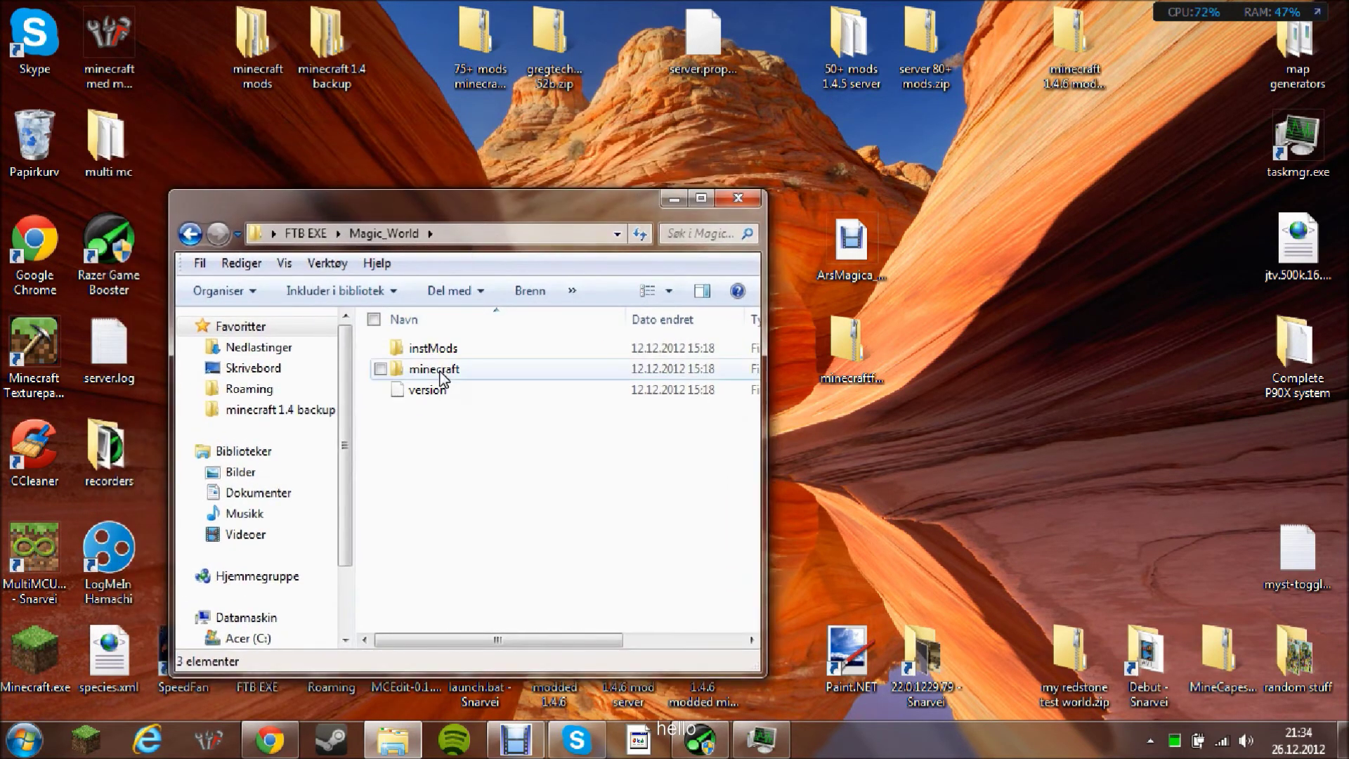
double_click(439, 370)
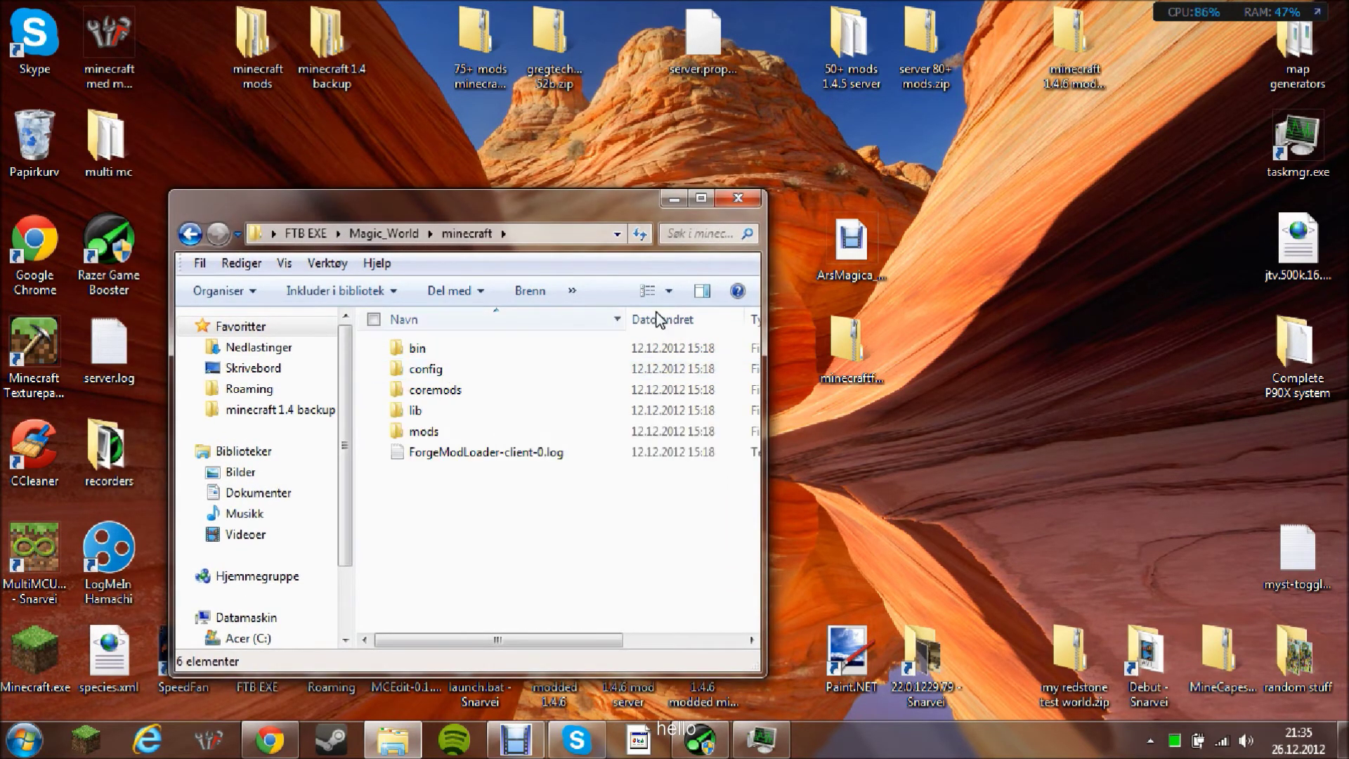
- Show the coremods and resources folders of the ArsMagica archive in 7-Zip beside the Magic_World minecraft folder, selecting both, and close both windows
right_click(837, 256)
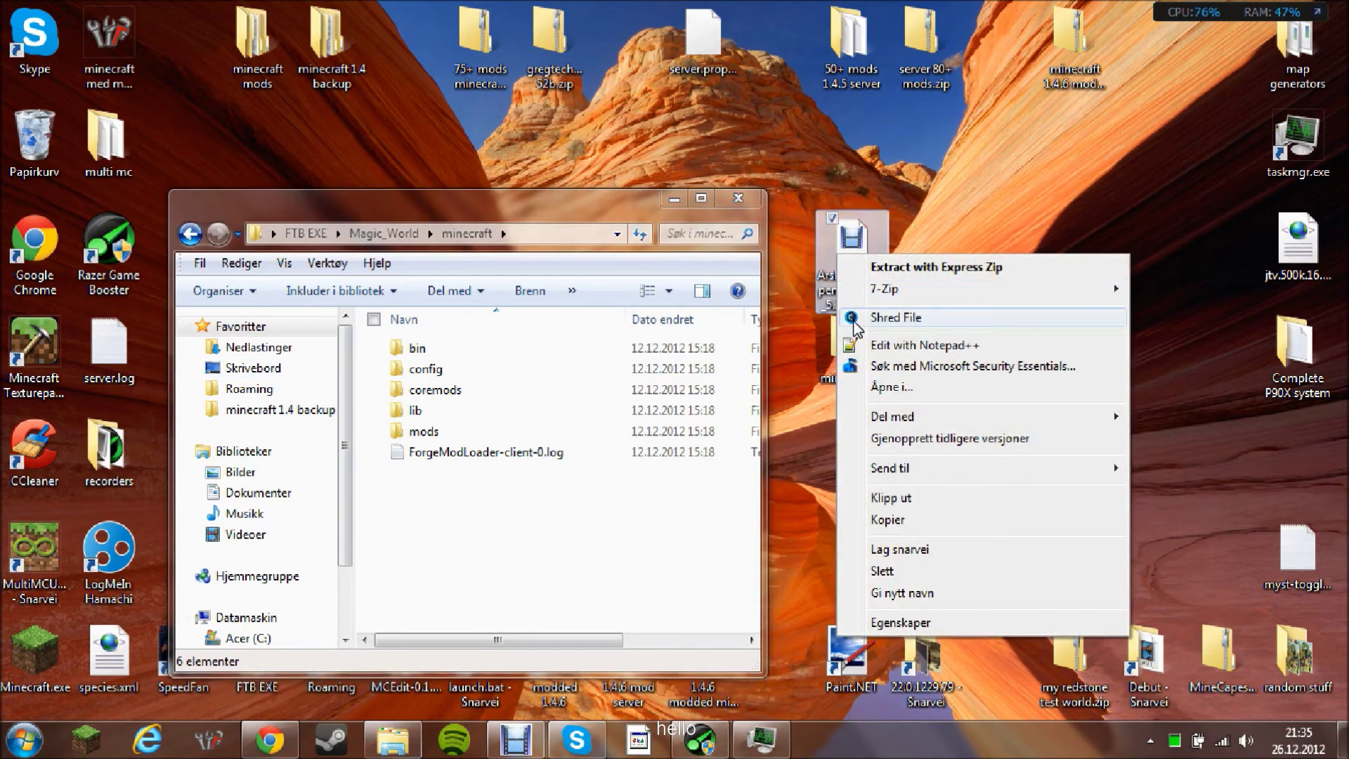
mouse_move(852, 289)
click(773, 289)
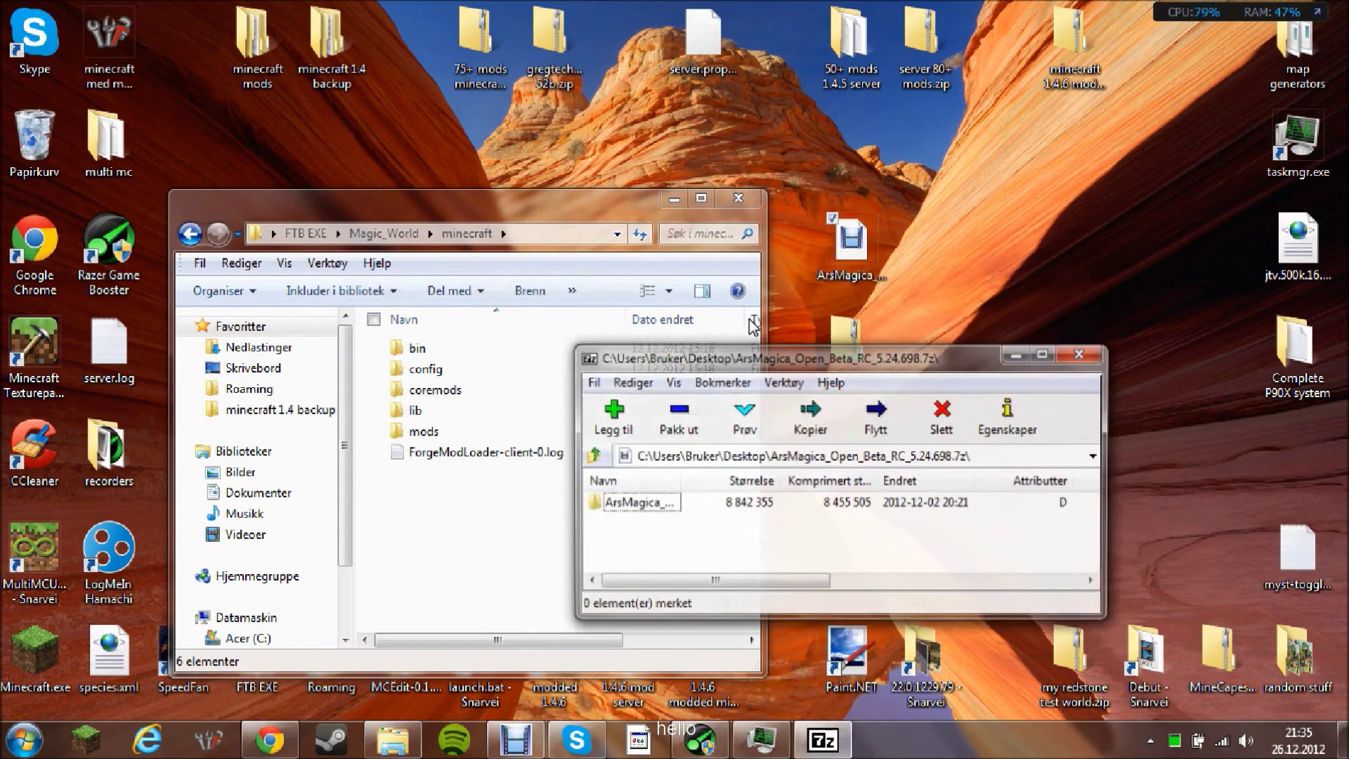
double_click(628, 503)
drag(558, 520, 1041, 478)
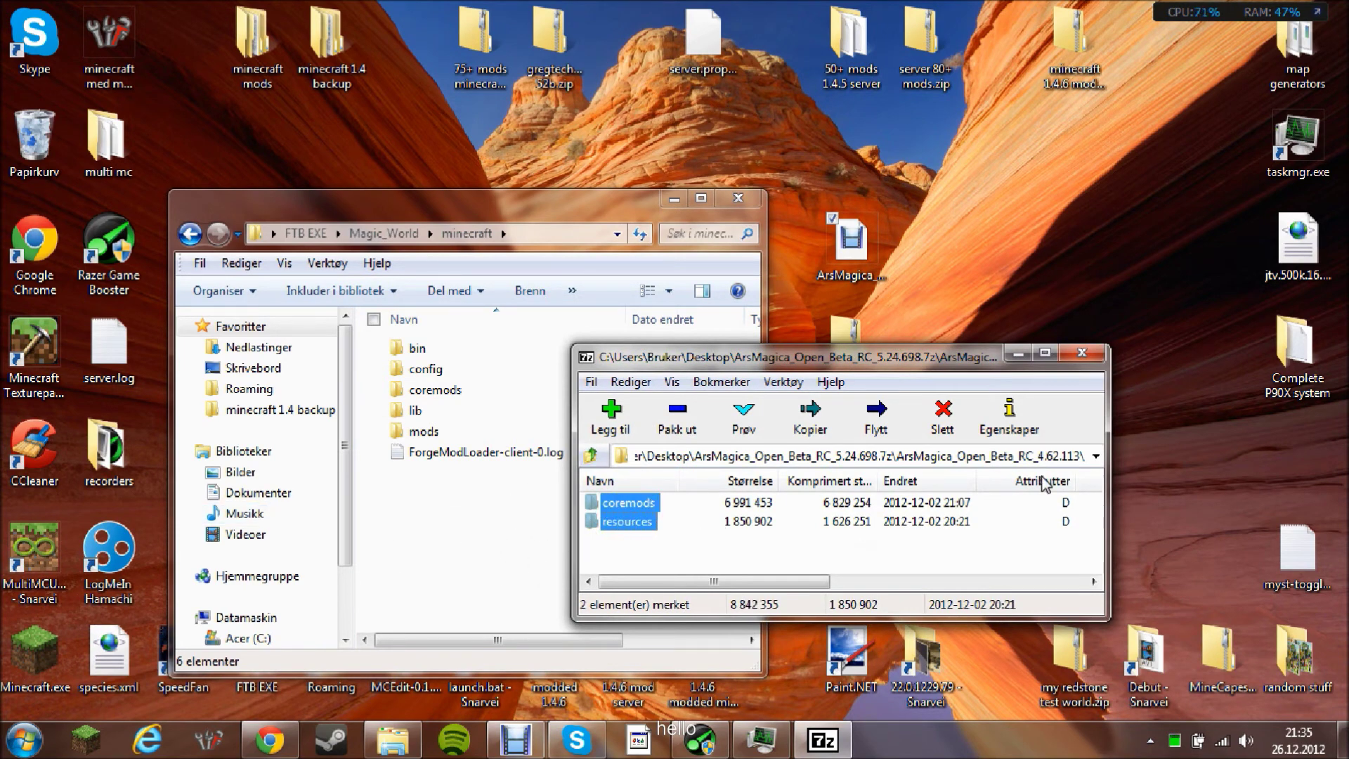
click(1082, 352)
click(753, 201)
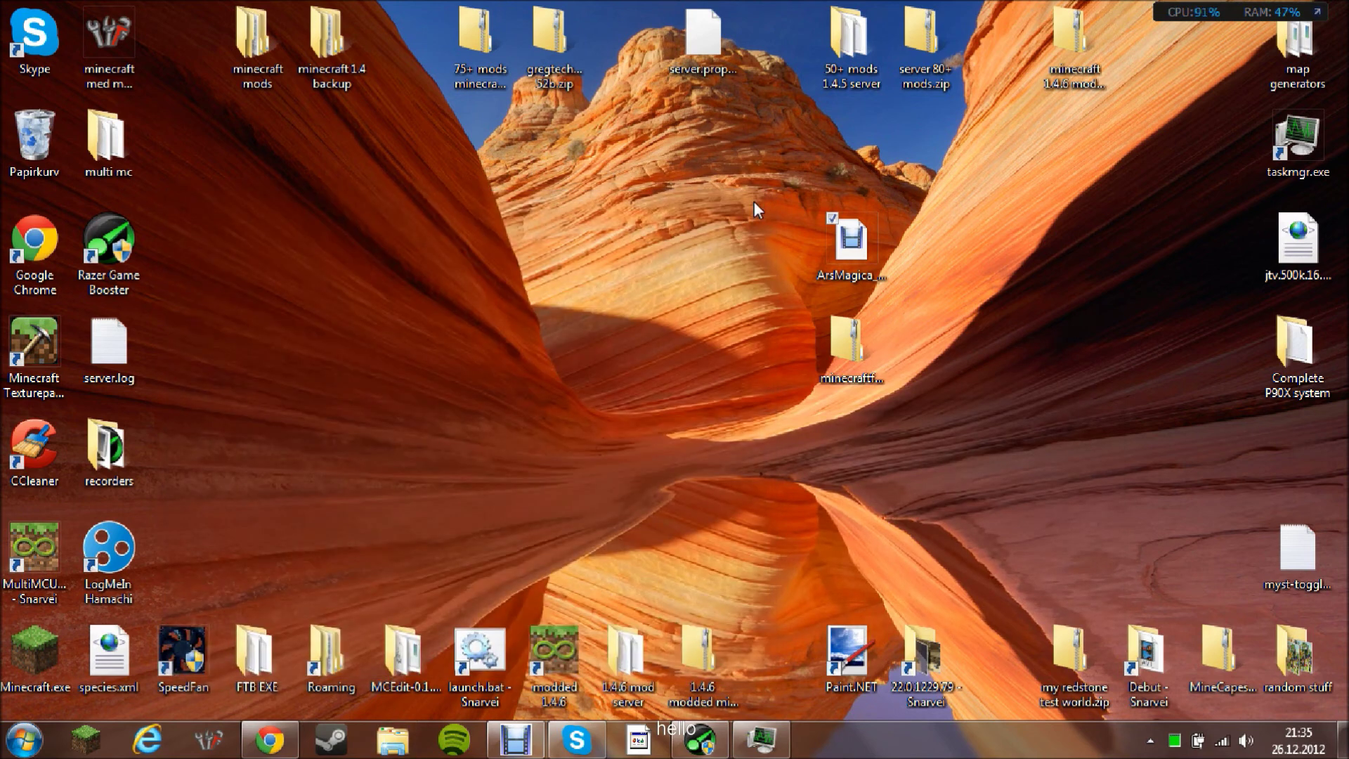